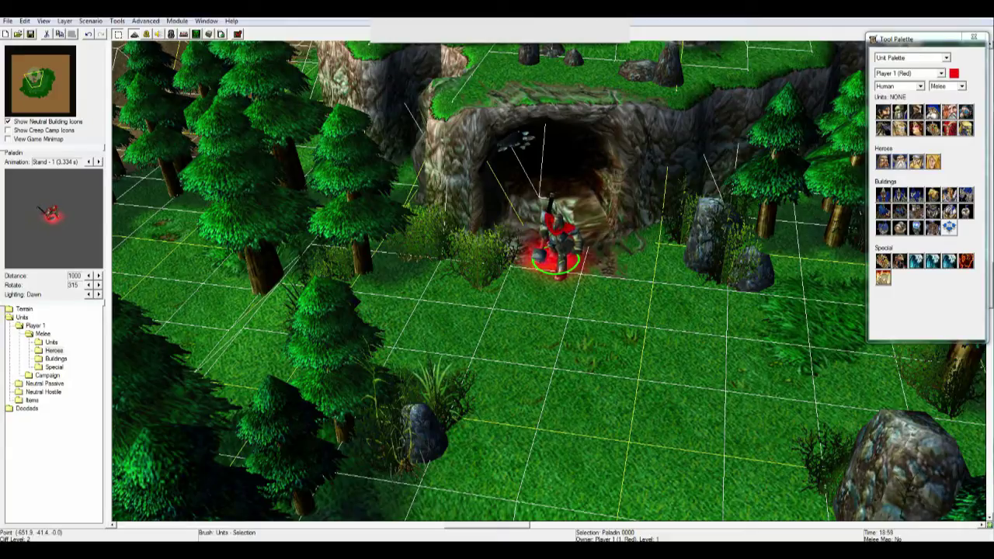
# Switch to the camera palette and create a camera looking at the cave entrance.
pyautogui.scroll(-5, 549, 314)
pyautogui.scroll(2, 548, 315)
pyautogui.scroll(2, 550, 280)
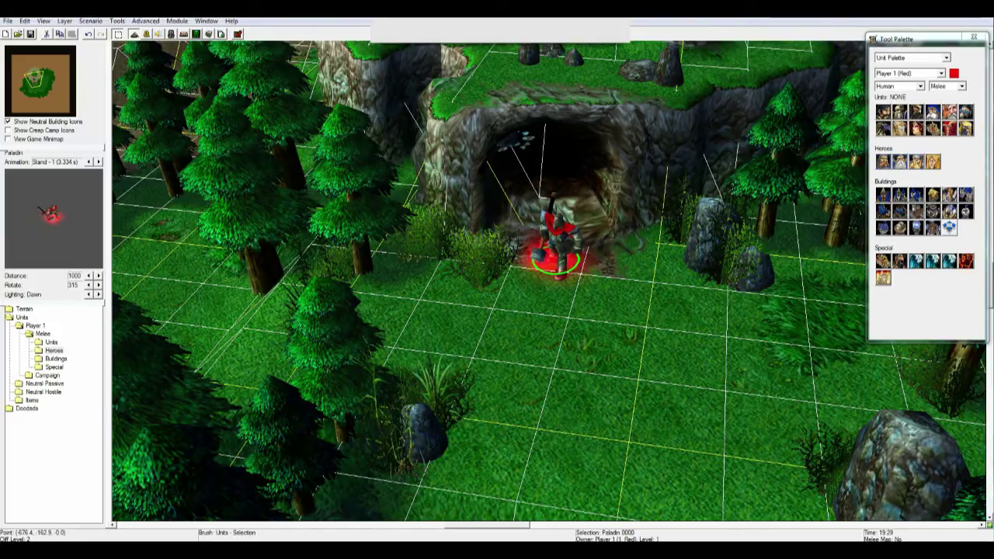
pyautogui.press('c')
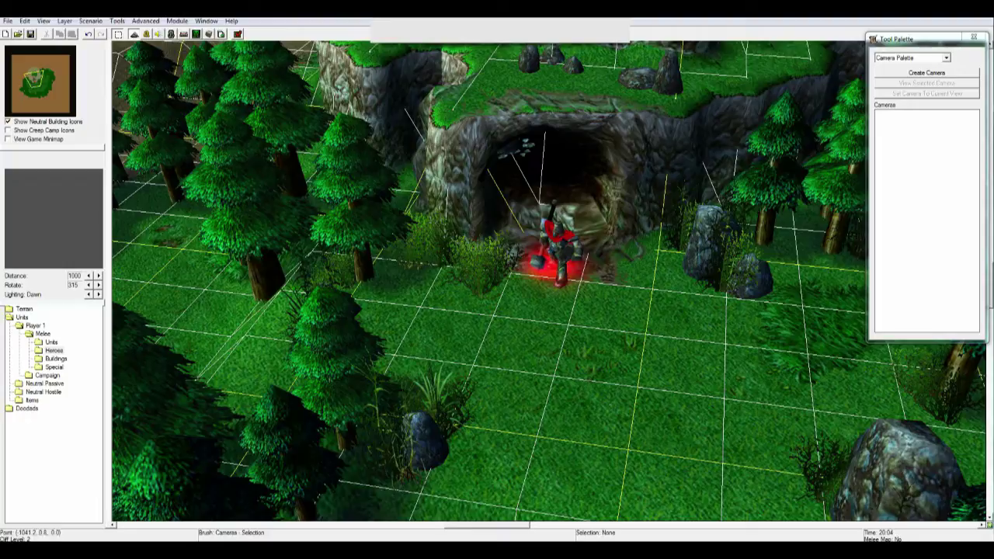
pyautogui.click(926, 73)
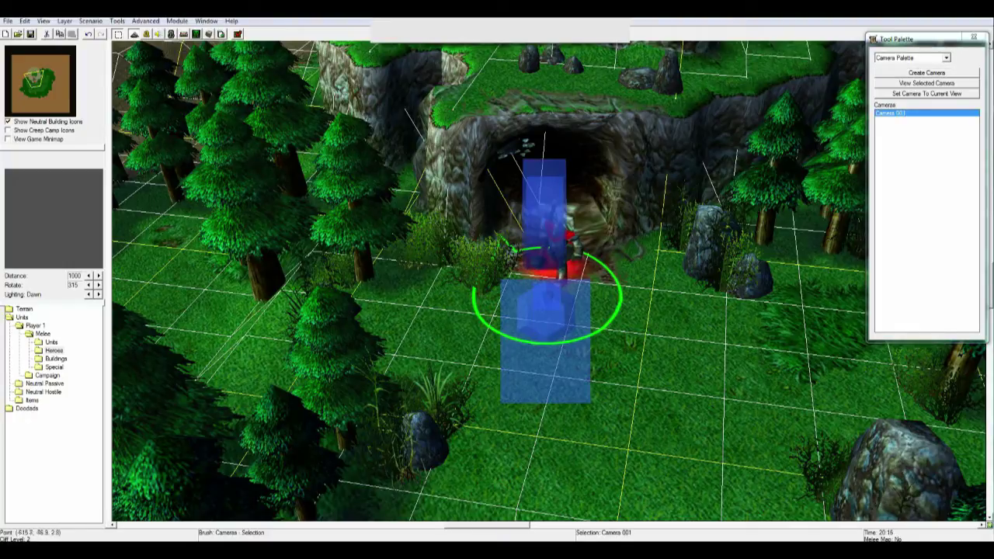
# Return to the new camera's view and set the camera to the current view.
pyautogui.moveTo(326, 287); pyautogui.dragTo(855, 299, button='right')
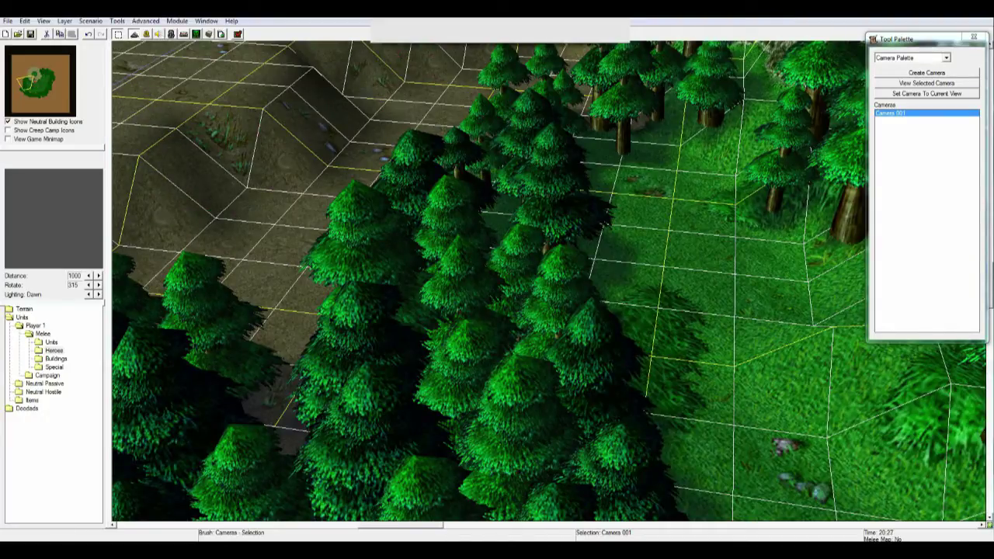
pyautogui.click(927, 83)
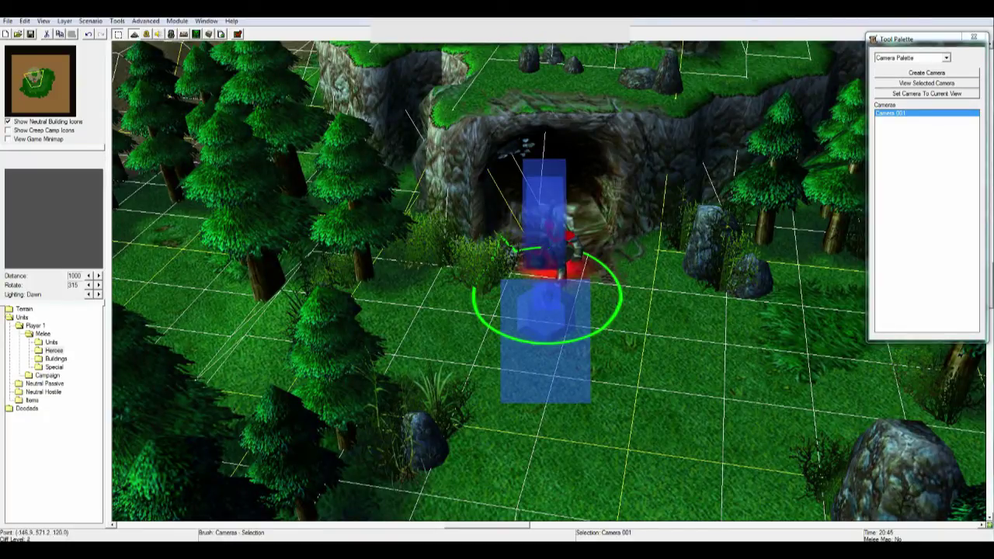
pyautogui.click(926, 93)
# Open the camera's properties and rename it "Cam 1".
pyautogui.doubleClick(891, 114)
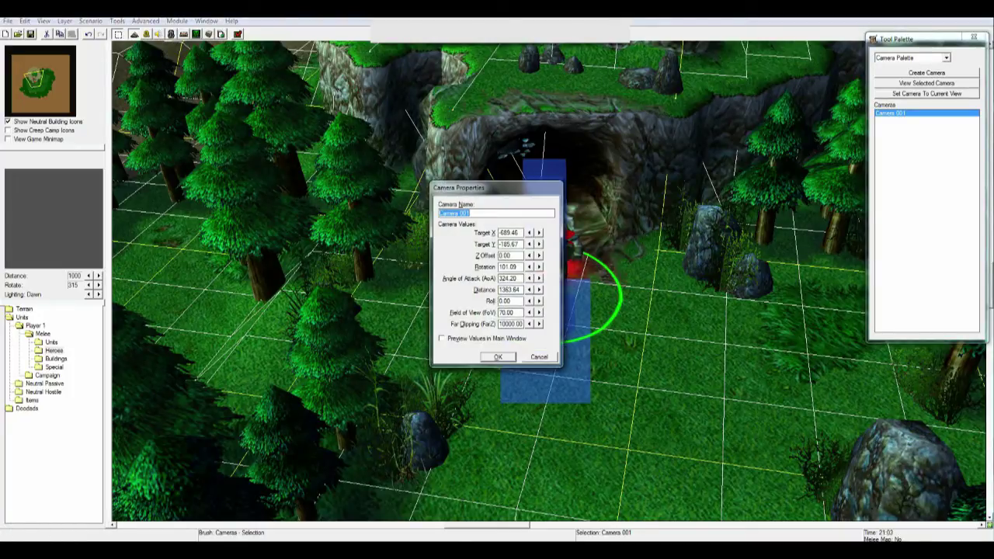
pyautogui.moveTo(466, 188); pyautogui.dragTo(675, 159)
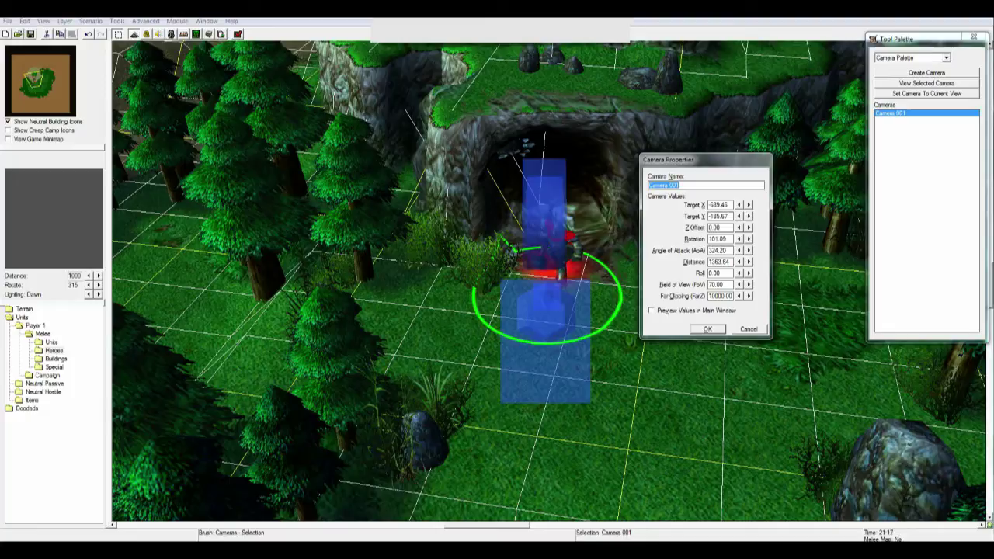
pyautogui.write('Cam')
pyautogui.write(': 1')
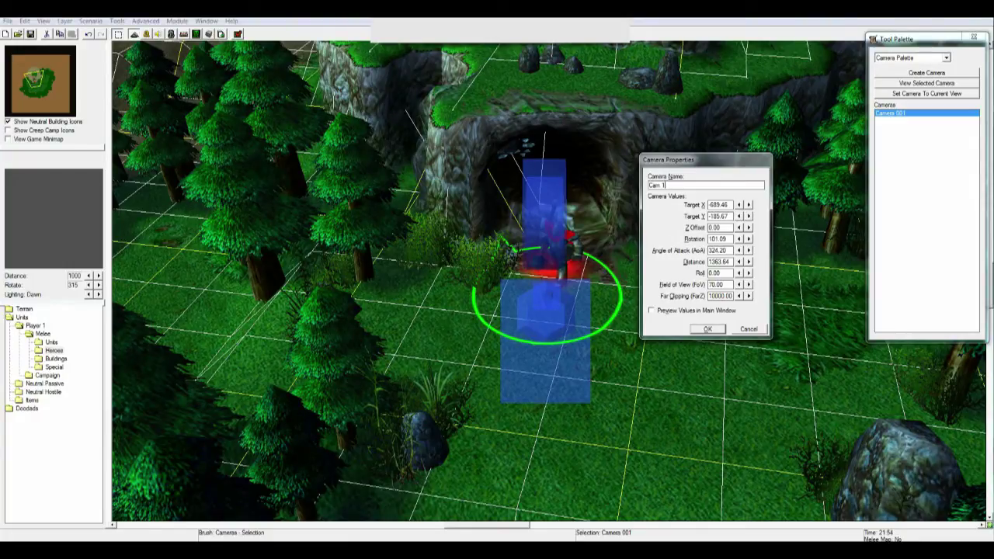
# Set Cam 1's rotation to 200 and view the map through the camera.
pyautogui.click(749, 239)
pyautogui.moveTo(728, 239); pyautogui.dragTo(705, 239)
pyautogui.write('200')
pyautogui.press('Return')
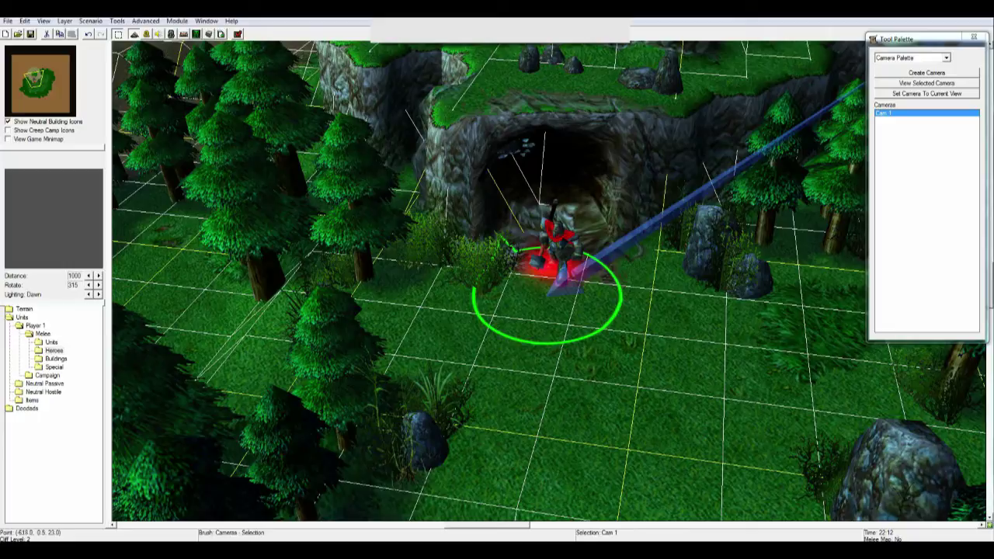
pyautogui.click(926, 82)
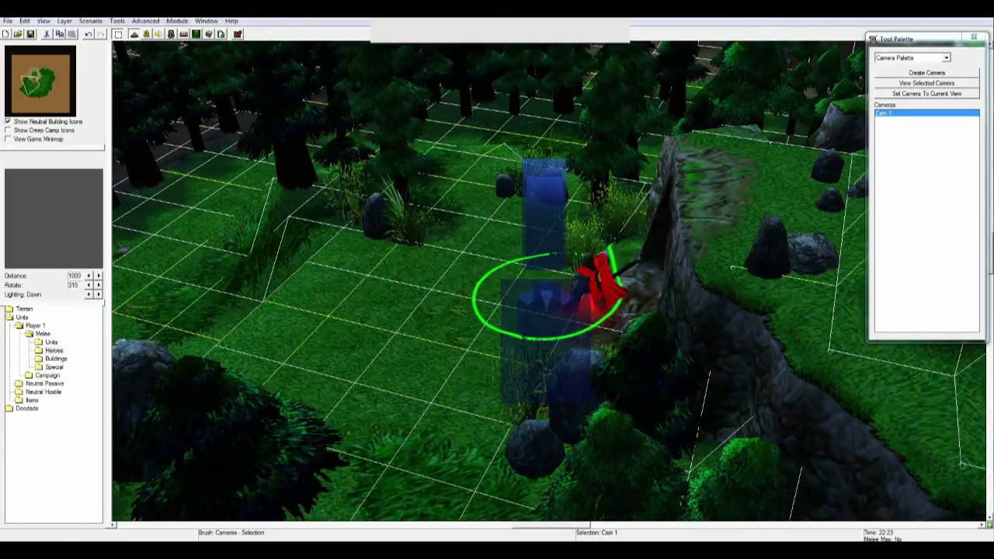
# Set Cam 1's rotation to 50 and view the map through the camera.
pyautogui.press('Return')
pyautogui.moveTo(519, 268); pyautogui.dragTo(481, 266)
pyautogui.write('50')
pyautogui.click(498, 357)
pyautogui.click(926, 83)
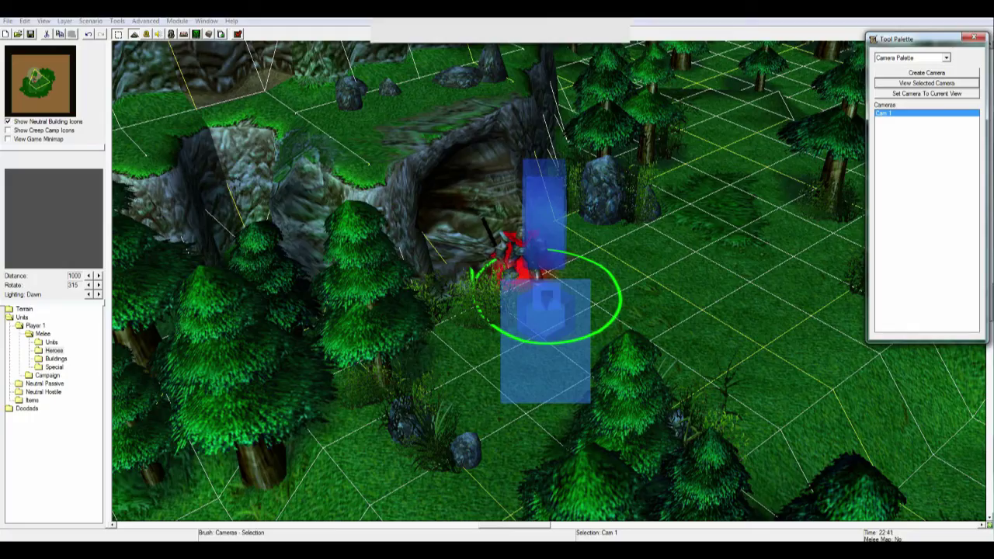
# Set Cam 1's angle of attack to 350 and view the map through the camera.
pyautogui.click(546, 319)
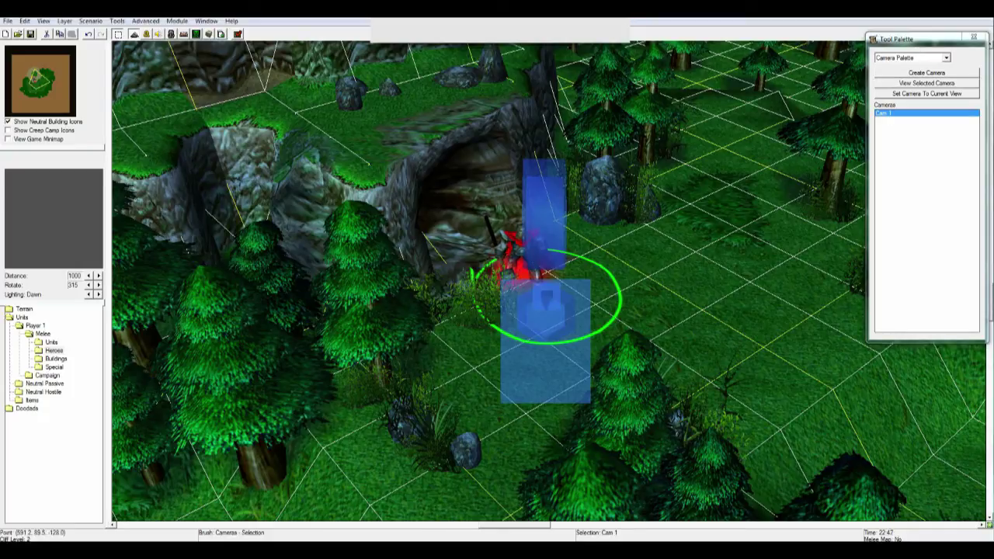
pyautogui.doubleClick(546, 314)
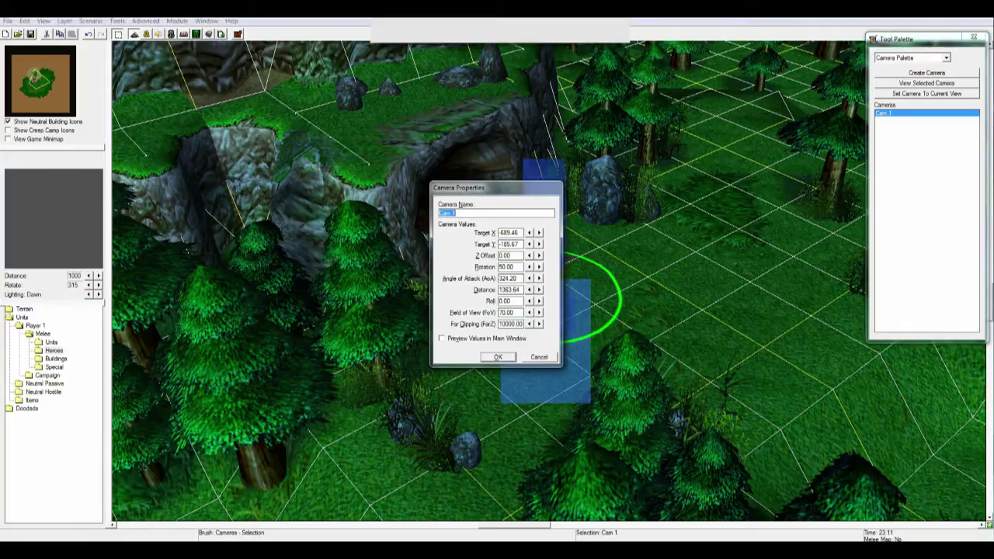
pyautogui.moveTo(518, 278); pyautogui.dragTo(498, 278)
pyautogui.write('350')
pyautogui.press('Return')
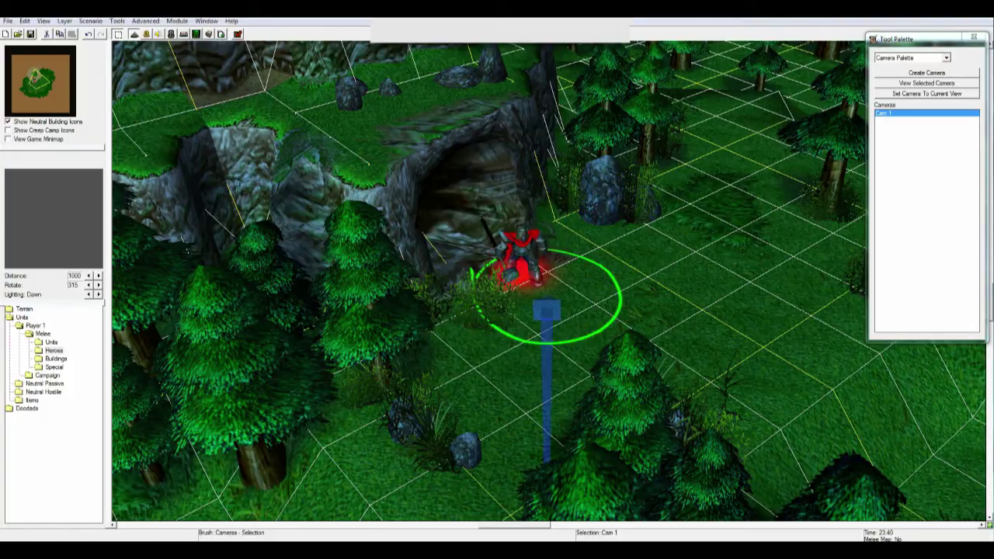
pyautogui.click(927, 83)
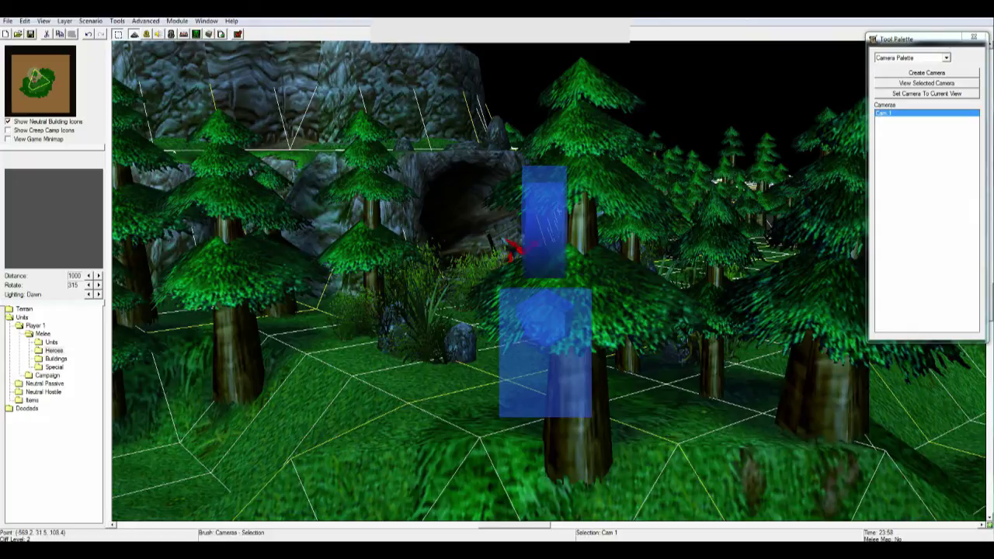
# Change Cam 1's angle of attack to look down more steeply and view the map through the camera.
pyautogui.doubleClick(884, 114)
pyautogui.moveTo(518, 279); pyautogui.dragTo(499, 279)
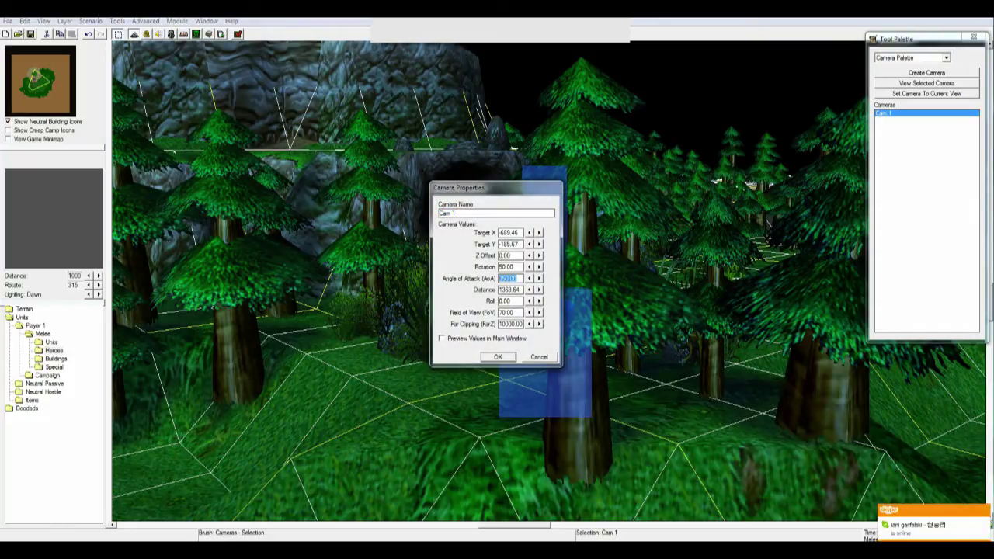
pyautogui.write('340')
pyautogui.press('Return')
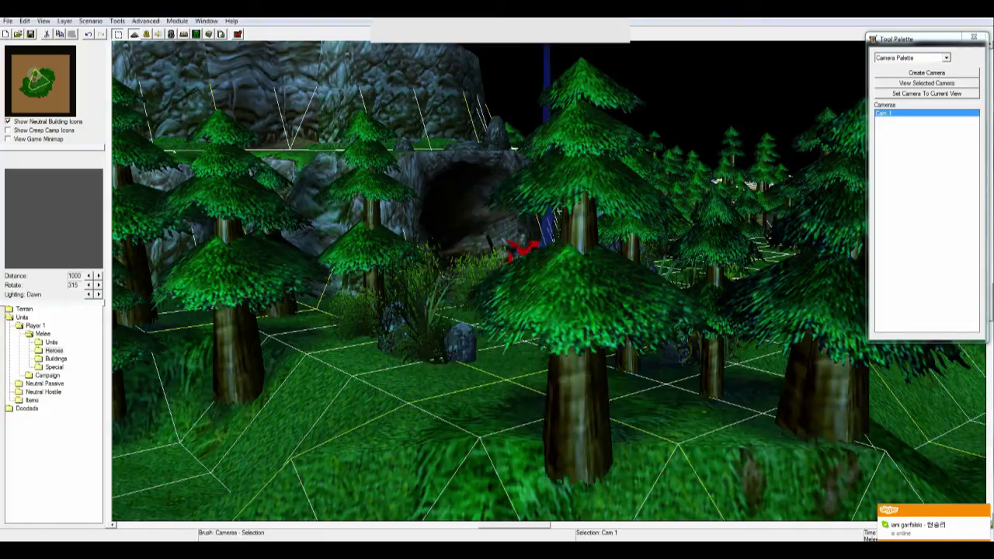
pyautogui.click(927, 83)
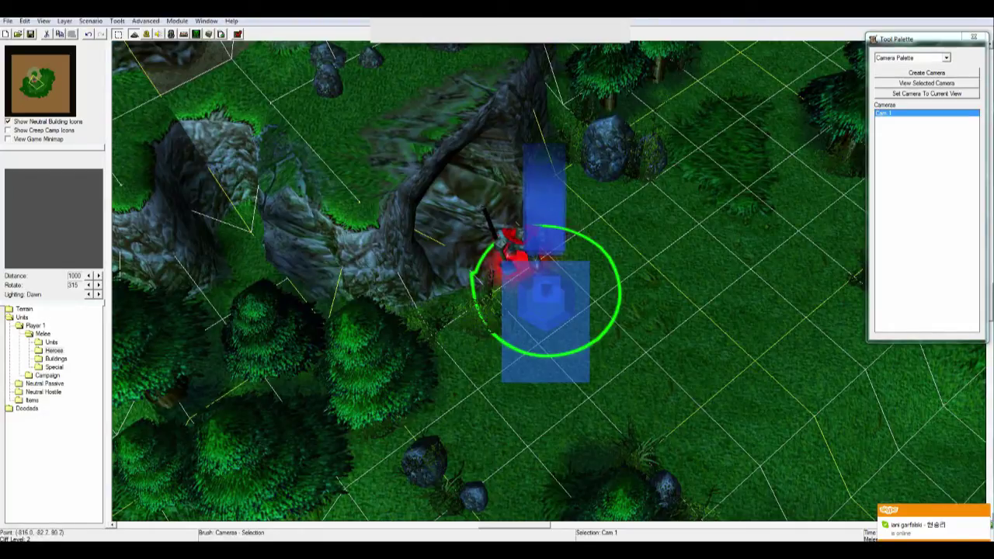
# Create a second camera over the brown ground beyond the forest edge and view the map through it.
pyautogui.moveTo(546, 291); pyautogui.dragTo(482, 284, button='right')
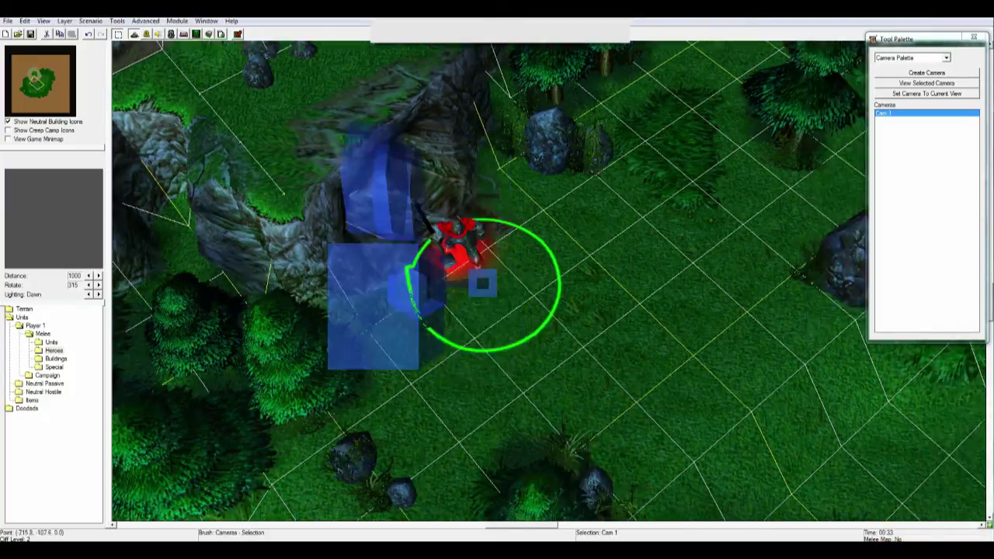
pyautogui.moveTo(917, 354); pyautogui.dragTo(189, 312, button='right')
pyautogui.moveTo(337, 372); pyautogui.dragTo(657, 385, button='right')
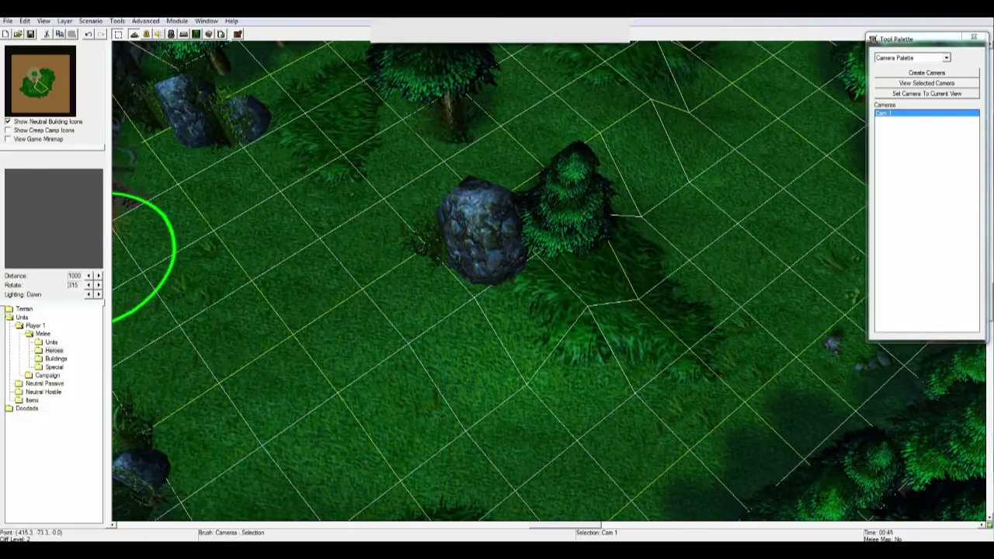
pyautogui.hotkey('ctrl', 'shift', 'c')
pyautogui.press('Right')
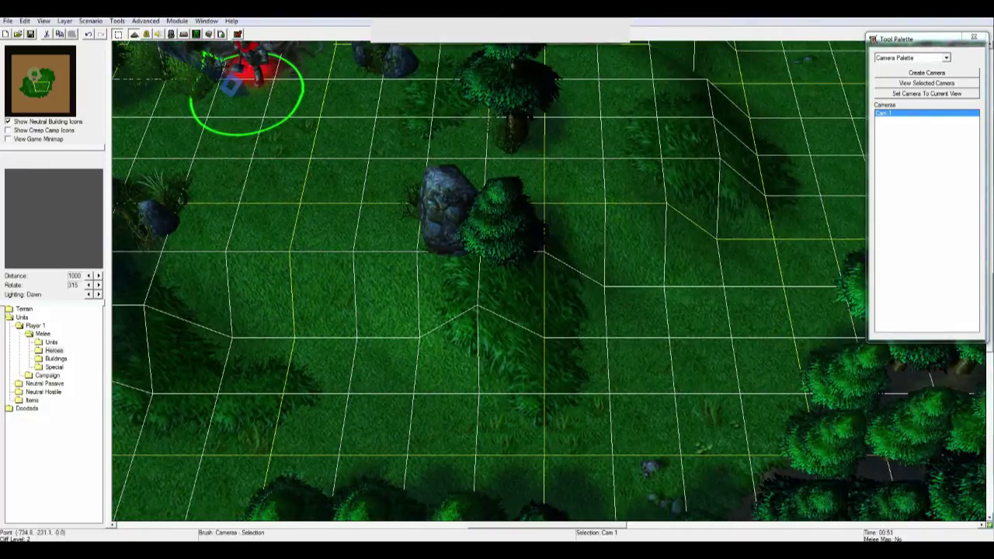
pyautogui.keyDown('ctrl'); pyautogui.moveTo(544, 280); pyautogui.dragTo(124, 272, button='right'); pyautogui.keyUp('ctrl')
pyautogui.hotkey('ctrl', 'shift', 'c')
pyautogui.press('Right')
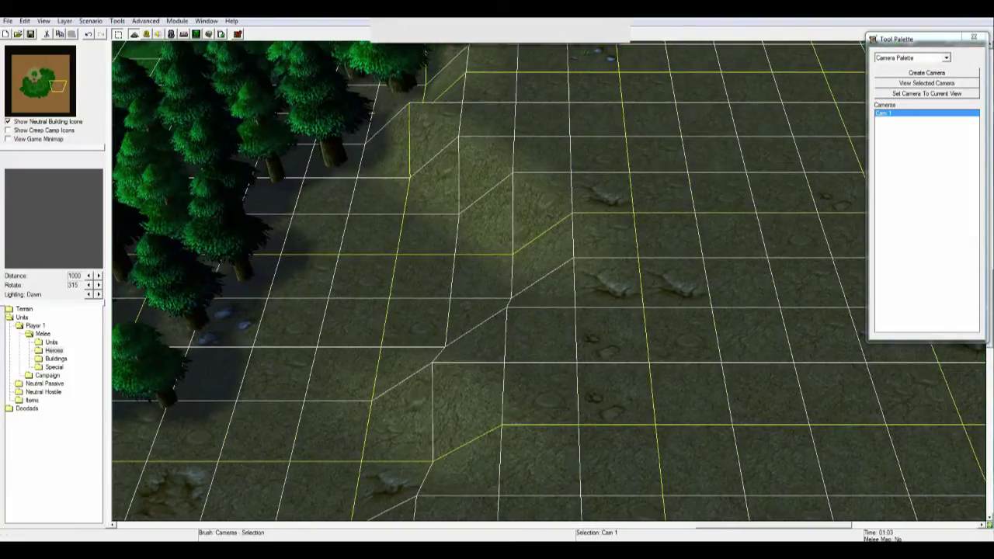
pyautogui.click(926, 73)
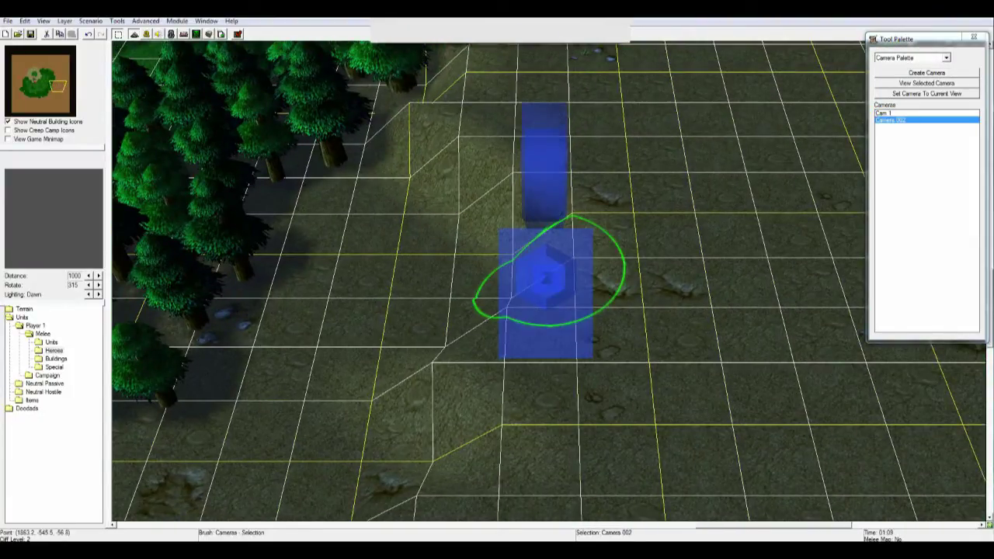
pyautogui.keyDown('ctrl'); pyautogui.moveTo(556, 233); pyautogui.dragTo(819, 272, button='right'); pyautogui.keyUp('ctrl')
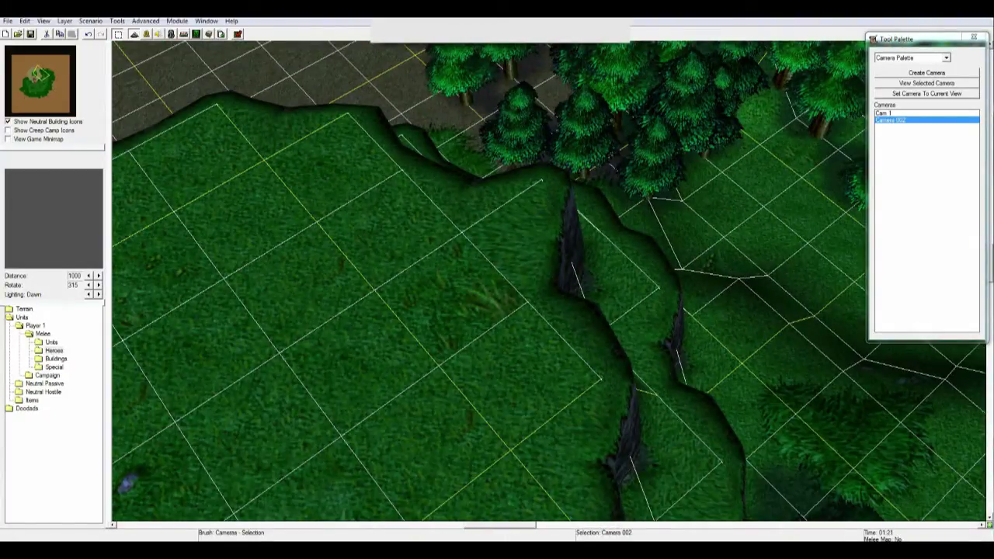
pyautogui.click(926, 83)
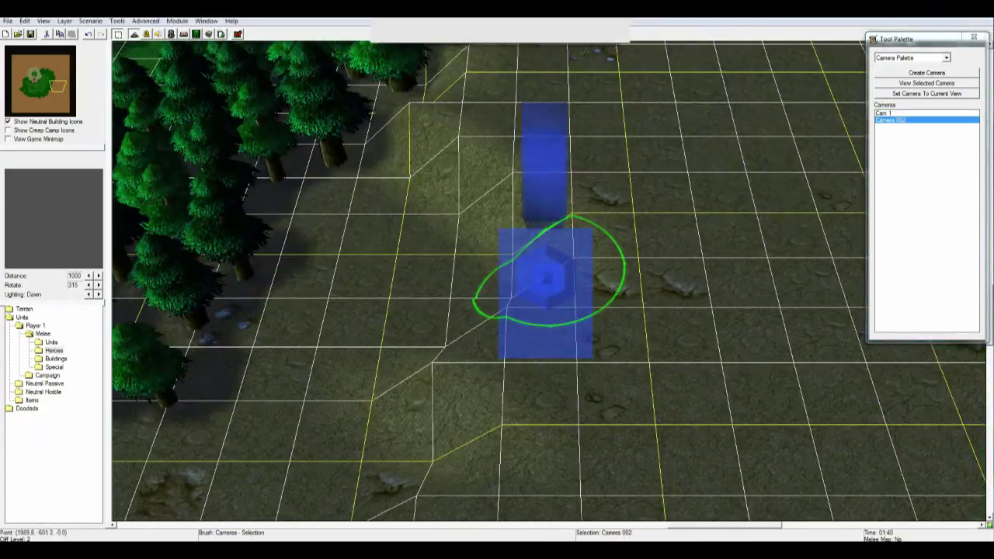
# Delete both cameras from the map.
pyautogui.scroll(-5, 549, 280)
pyautogui.moveTo(549, 280); pyautogui.dragTo(823, 283, button='right')
pyautogui.click(885, 114)
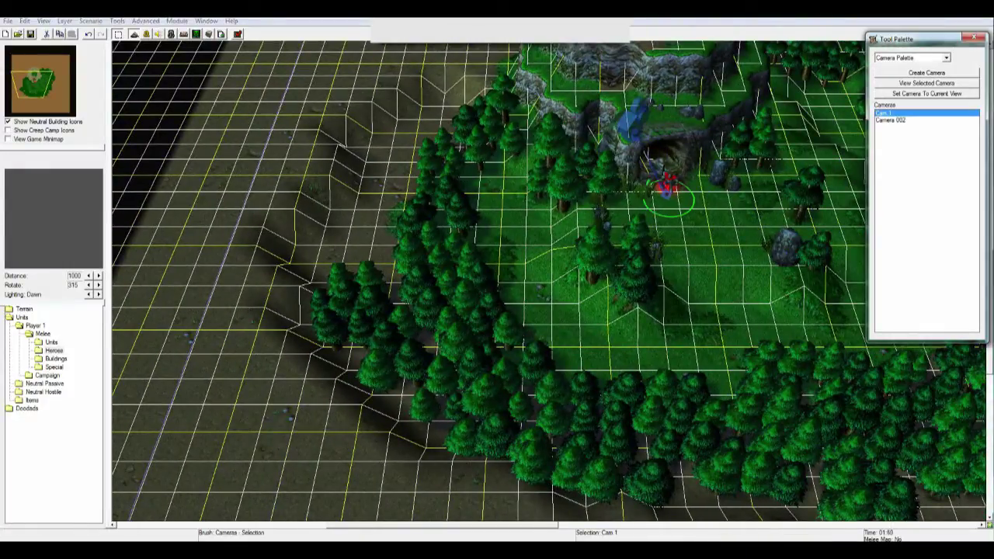
pyautogui.press('Delete')
pyautogui.click(890, 113)
pyautogui.press('Delete')
# Create a new camera viewing the Paladin and the cave entrance from a rotated angle.
pyautogui.moveTo(606, 279); pyautogui.dragTo(498, 280, button='right')
pyautogui.scroll(3, 498, 280)
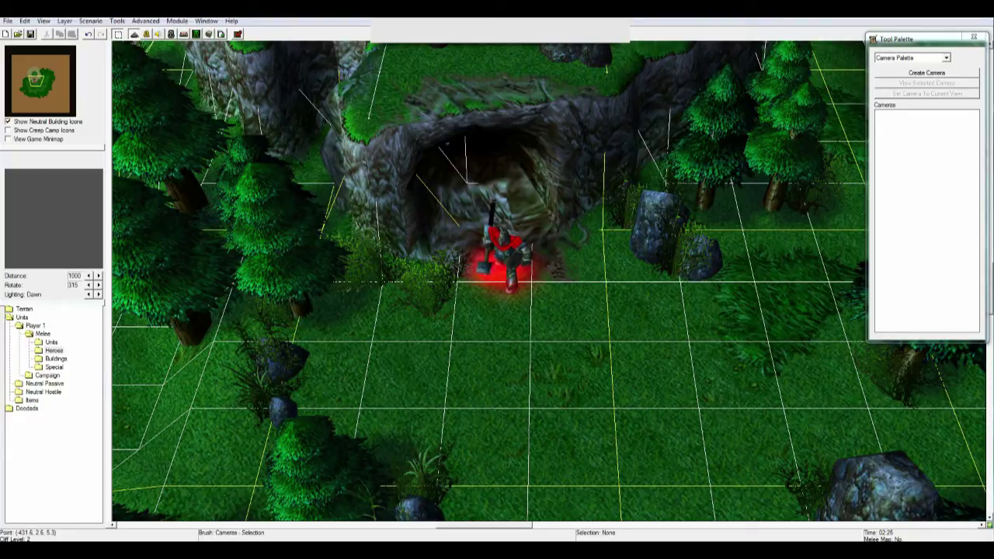
pyautogui.keyDown('ctrl'); pyautogui.moveTo(634, 335); pyautogui.dragTo(858, 312, button='right'); pyautogui.keyUp('ctrl')
pyautogui.click(927, 73)
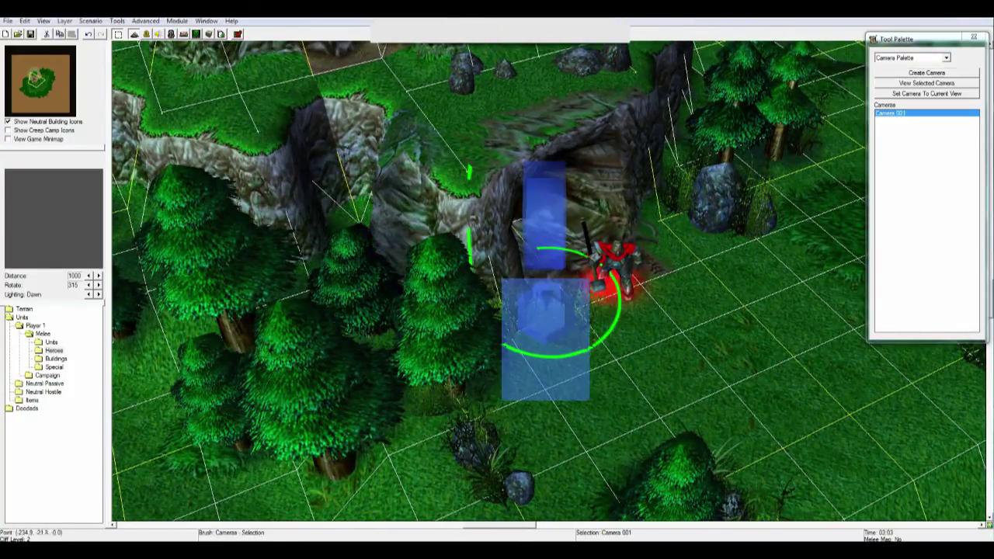
# Create a second camera facing the cave entrance from the front and a third over the grass before the Paladin.
pyautogui.keyDown('ctrl'); pyautogui.moveTo(700, 303); pyautogui.dragTo(291, 202, button='right'); pyautogui.keyUp('ctrl')
pyautogui.scroll(2, 307, 198)
pyautogui.click(926, 73)
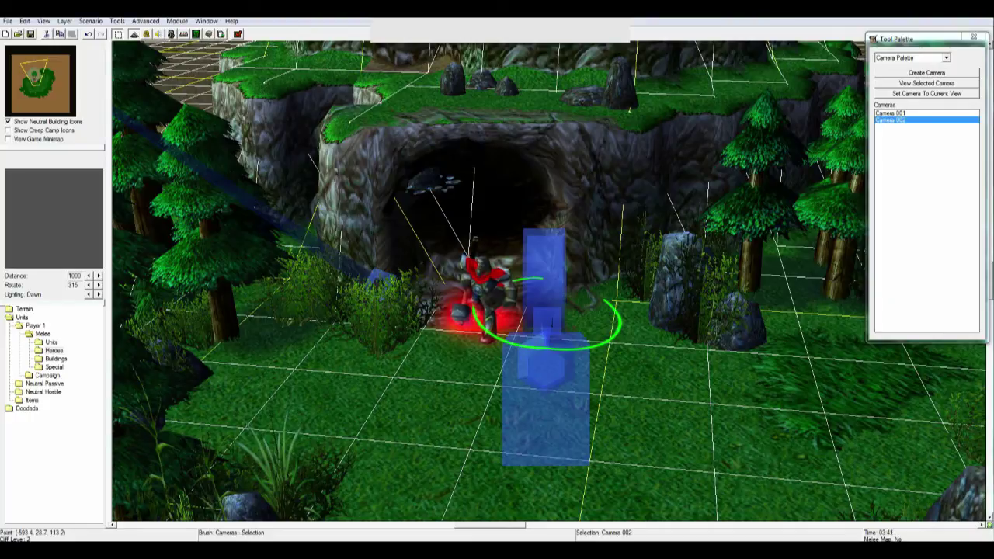
pyautogui.moveTo(546, 310); pyautogui.dragTo(547, 208, button='right')
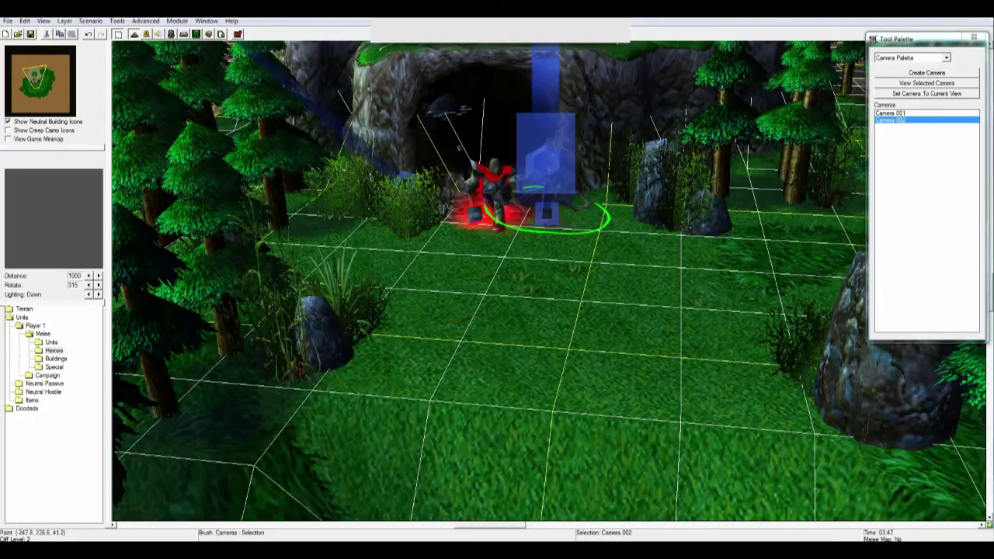
pyautogui.hotkey('ctrl', 'shift', 'c')
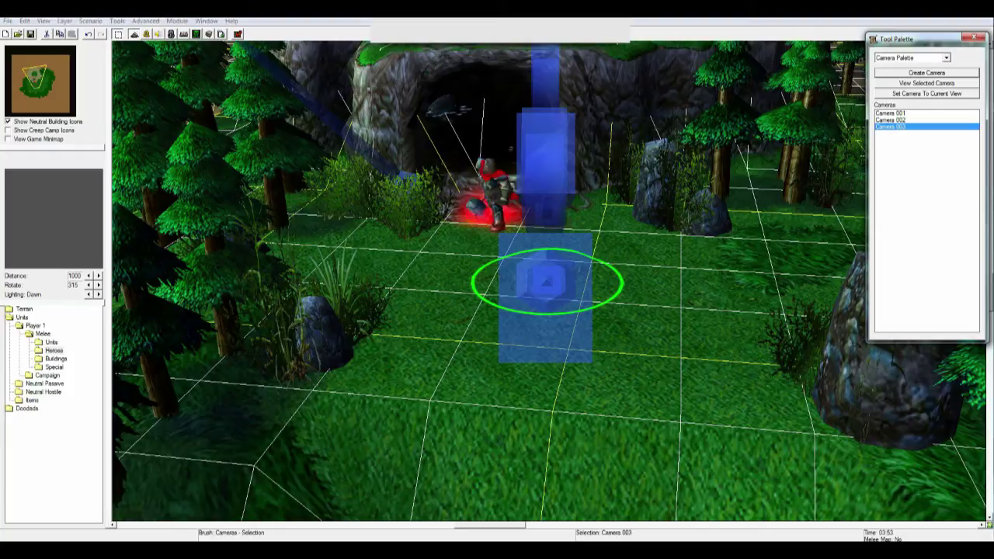
# Switch to the region palette and add a small rectangular region on the grass in front of the cave.
pyautogui.scroll(-2, 549, 281)
pyautogui.moveTo(549, 281); pyautogui.dragTo(610, 282, button='right')
pyautogui.scroll(2, 549, 281)
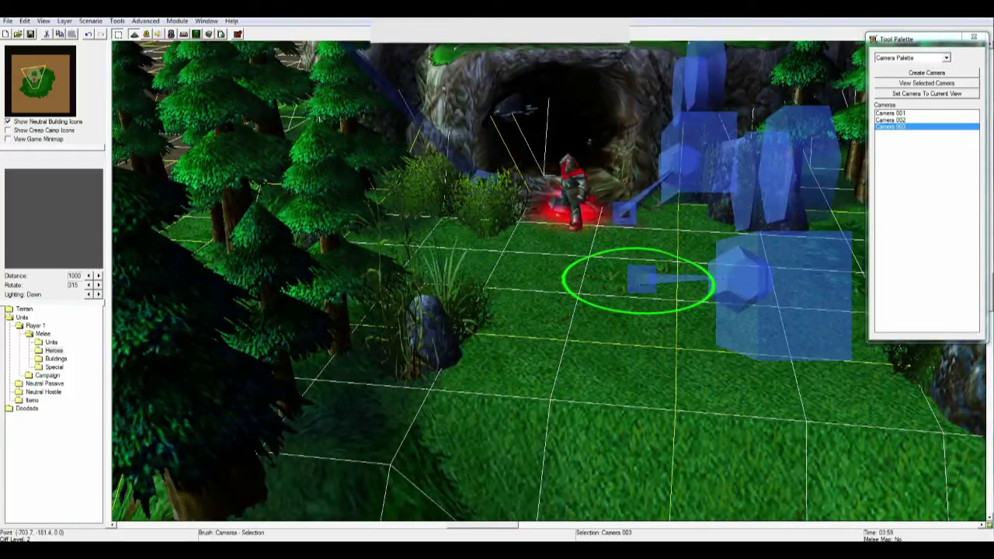
pyautogui.press('r')
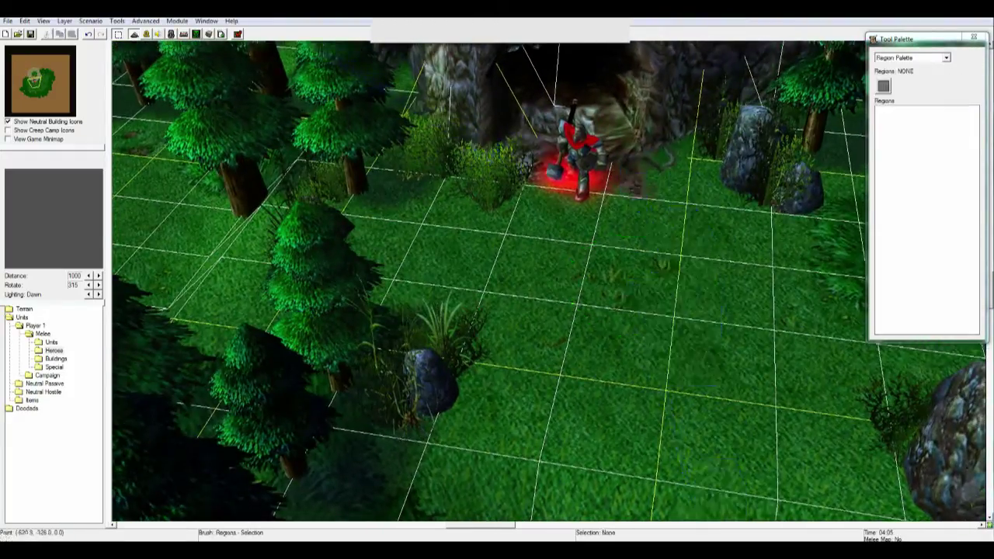
pyautogui.moveTo(672, 233); pyautogui.dragTo(610, 190, button='right')
pyautogui.press('space')
pyautogui.click(558, 367)
pyautogui.moveTo(576, 375); pyautogui.dragTo(608, 380)
pyautogui.moveTo(507, 146); pyautogui.dragTo(506, 176, button='right')
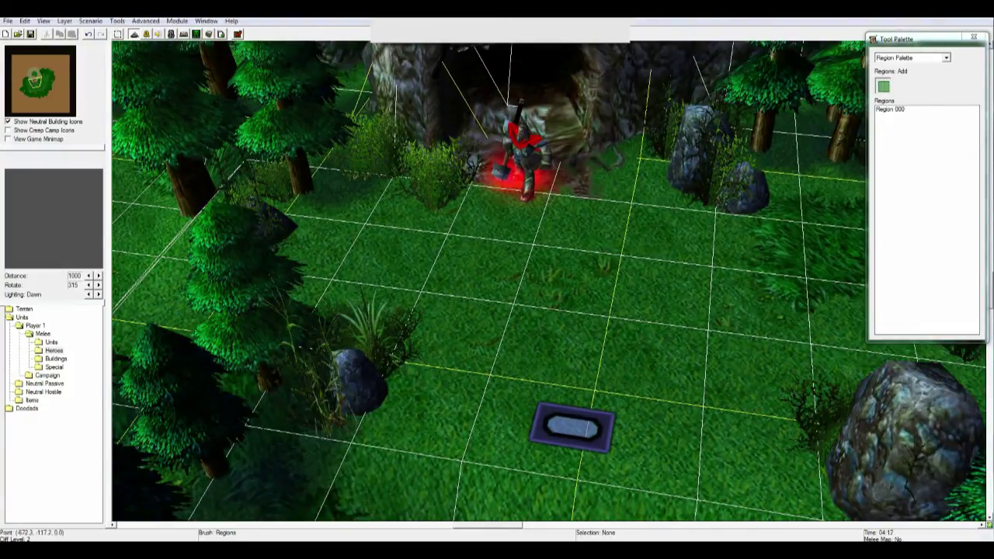
pyautogui.moveTo(626, 424); pyautogui.dragTo(623, 371, button='right')
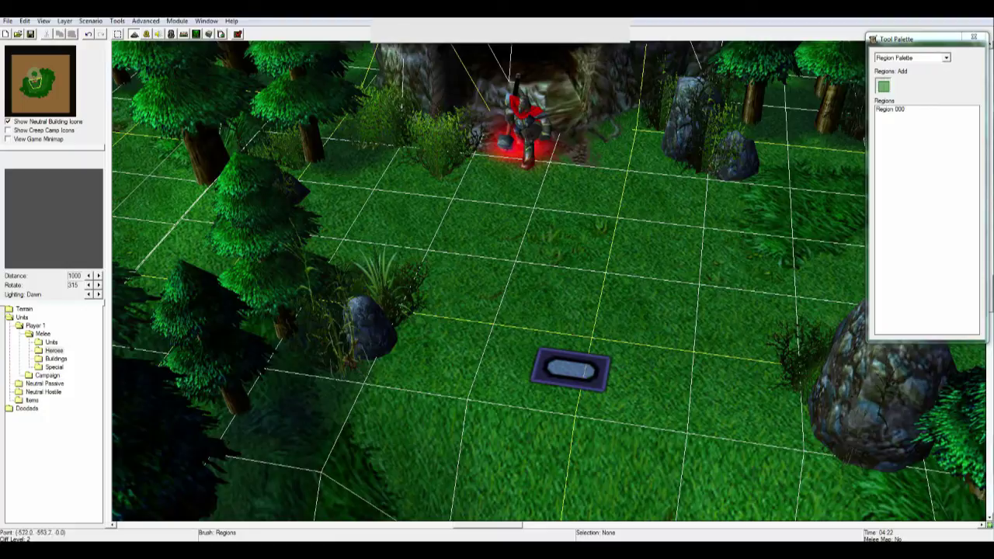
# Select the small rectangular region on the grass in front of the cave.
pyautogui.press('space')
pyautogui.click(577, 373)
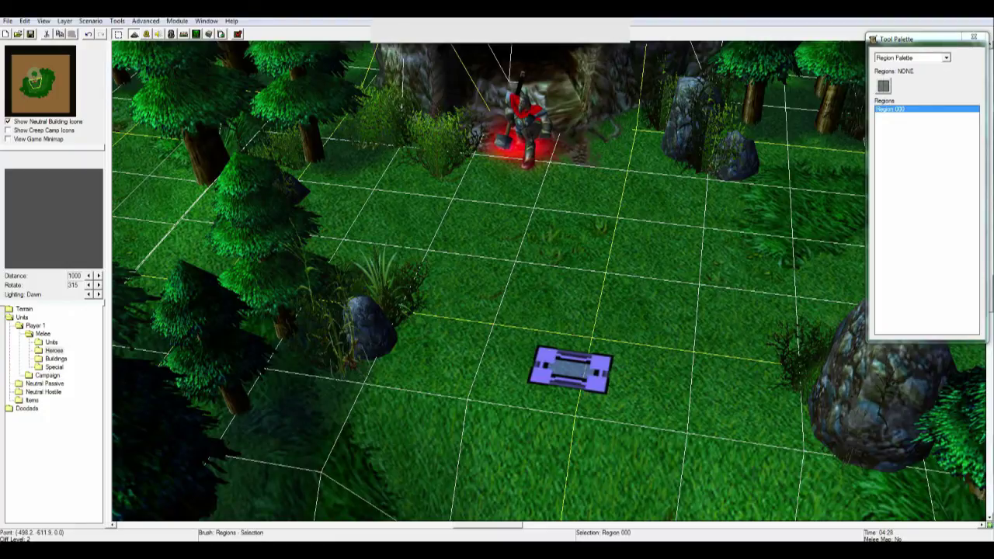
pyautogui.scroll(-1, 576, 373)
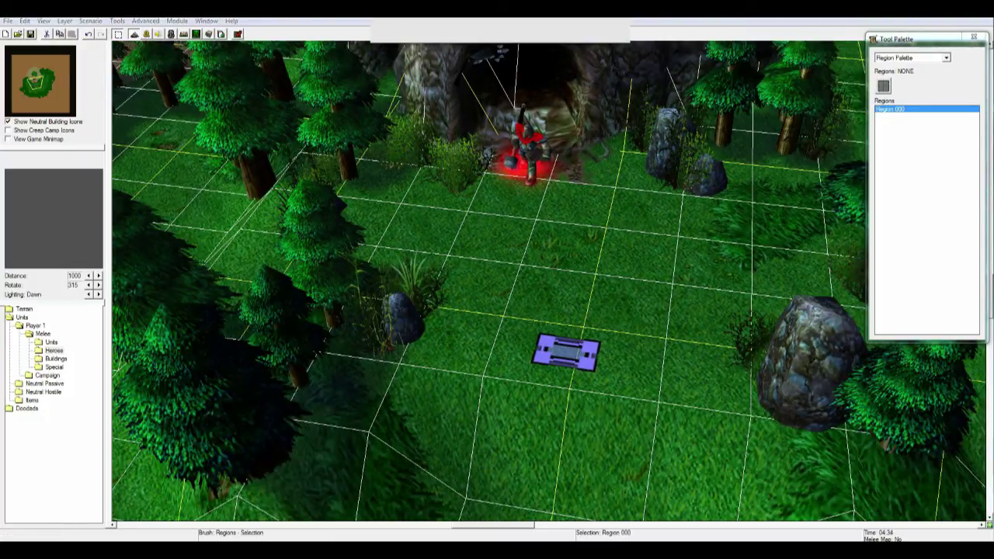
# Open the Trigger Editor and delete the Initialization category with its melee trigger.
pyautogui.press('F4')
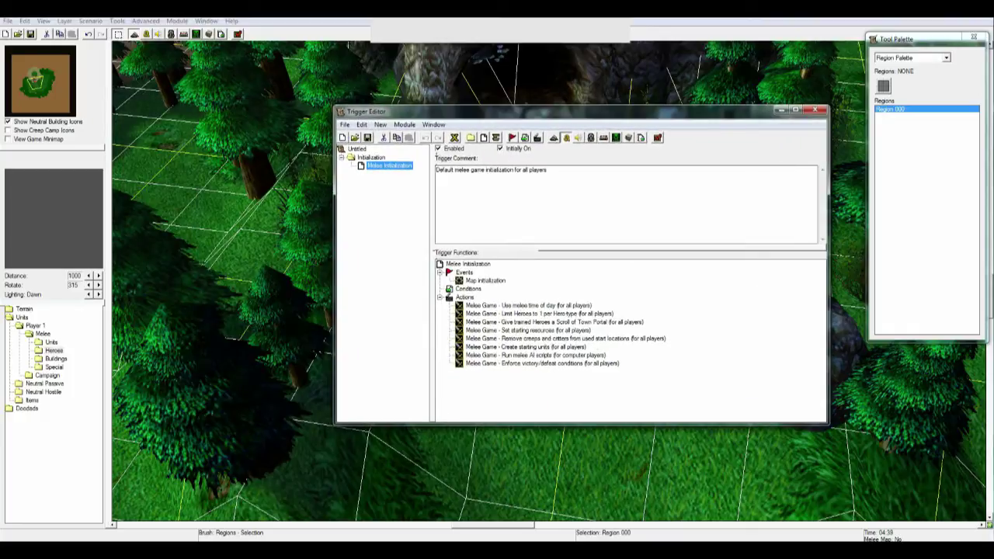
pyautogui.click(371, 158)
pyautogui.press('Delete')
# Create a new trigger category named "Came turtorial".
pyautogui.click(471, 137)
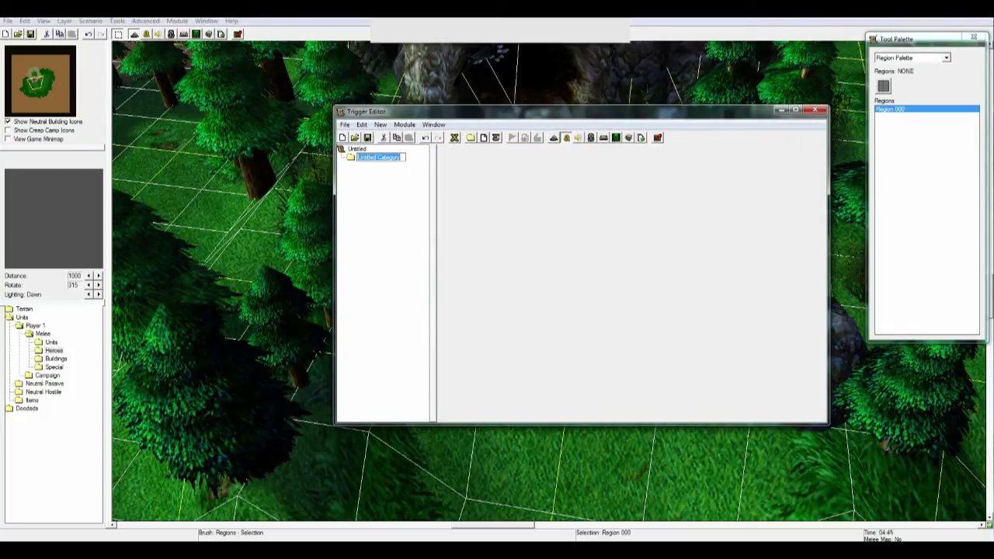
pyautogui.write('Came')
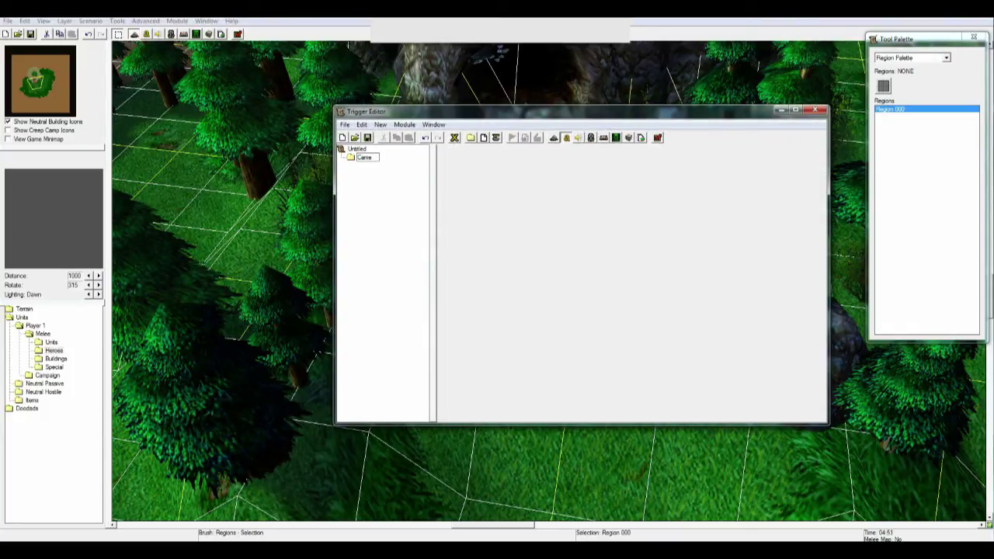
pyautogui.write(' turtorials')
pyautogui.press('BackSpace')
pyautogui.press('Return')
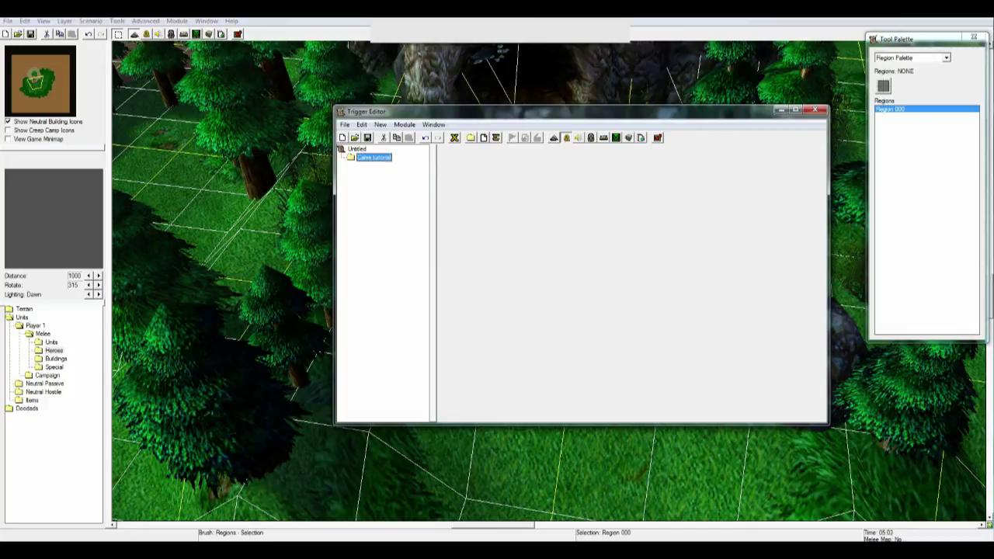
# Create a trigger named Intro in the new category and give it a Map initialization event.
pyautogui.click(483, 137)
pyautogui.write('Int')
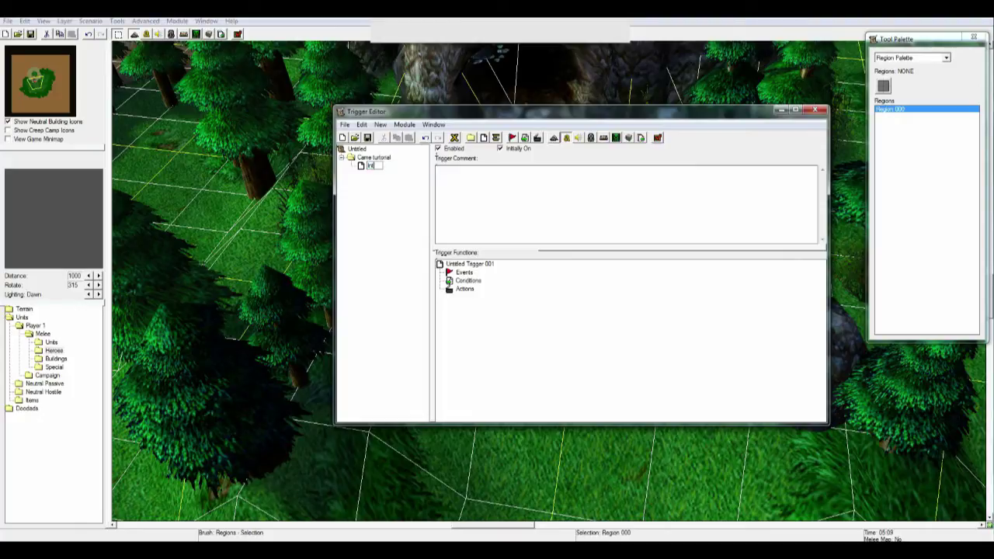
pyautogui.write('rro')
pyautogui.press('Return')
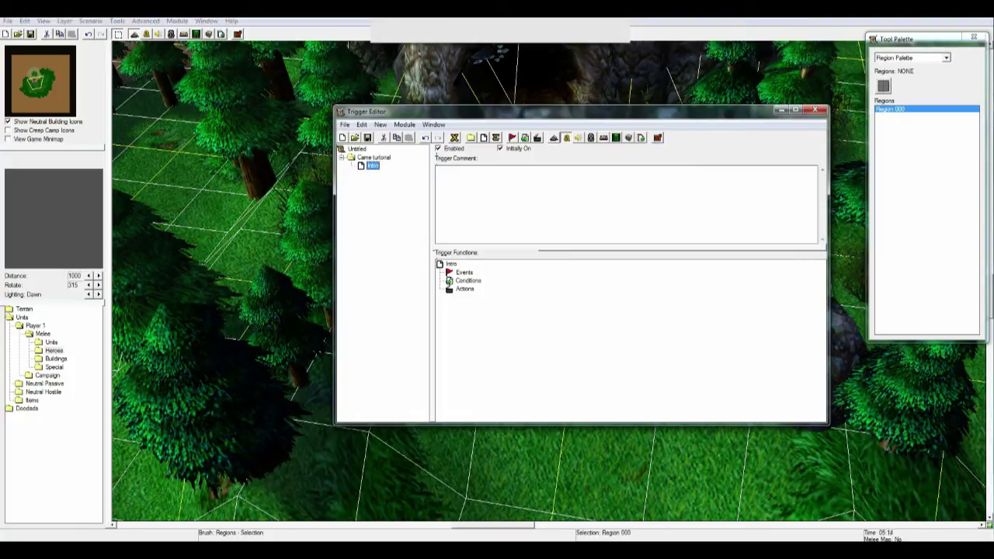
pyautogui.hotkey('ctrl', 'e')
pyautogui.press('Return')
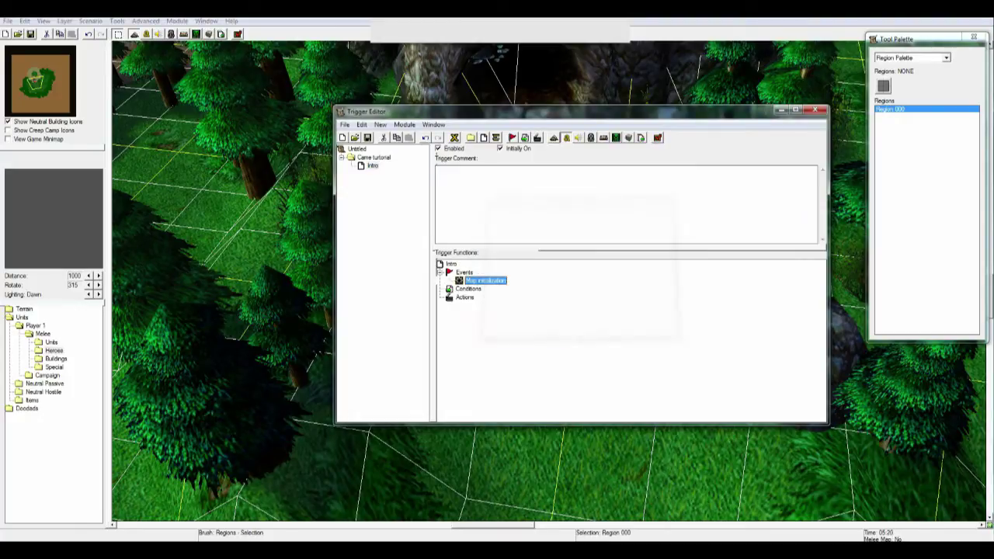
# Add a Cinematic Mode action to the Intro trigger that turns cinematic mode on for all players.
pyautogui.hotkey('ctrl', 'w')
pyautogui.click(560, 226)
pyautogui.click(528, 277)
pyautogui.click(544, 238)
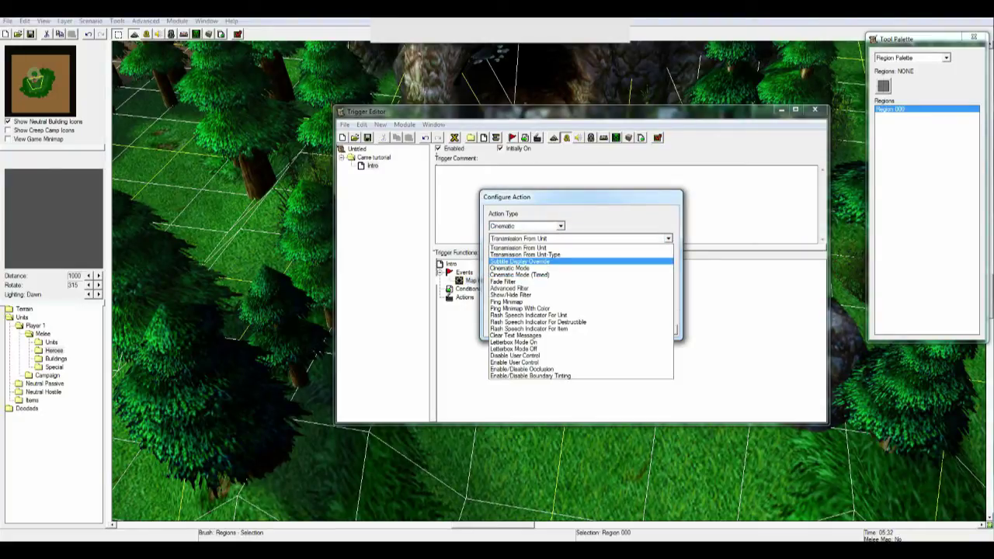
pyautogui.click(544, 261)
pyautogui.press('Down')
pyautogui.press('Return')
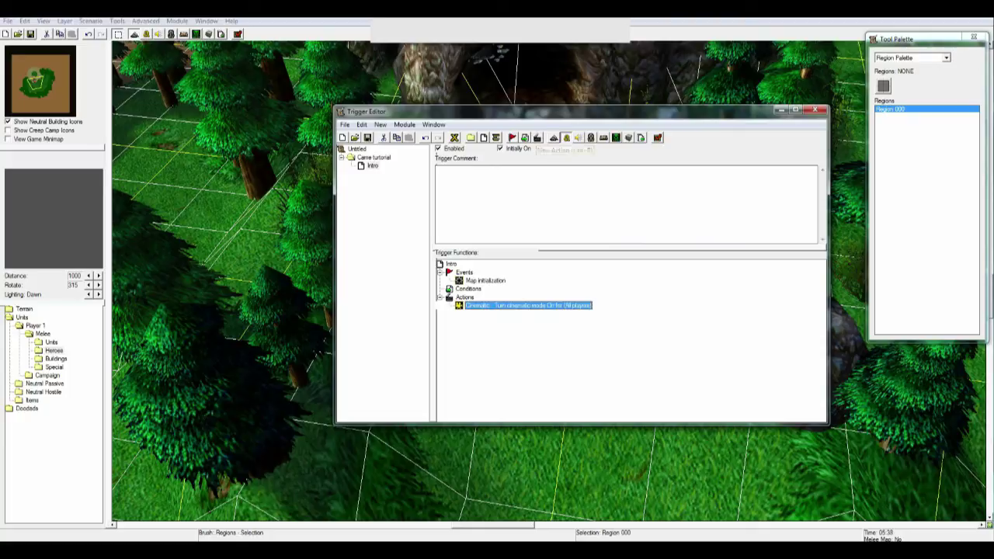
# Add an Apply Camera Object (Timed) action that applies Camera 001 for Player 1 (Red) over 0.00 seconds.
pyautogui.click(537, 138)
pyautogui.hotkey('shift', 'Tab')
pyautogui.hotkey('alt', 'Down')
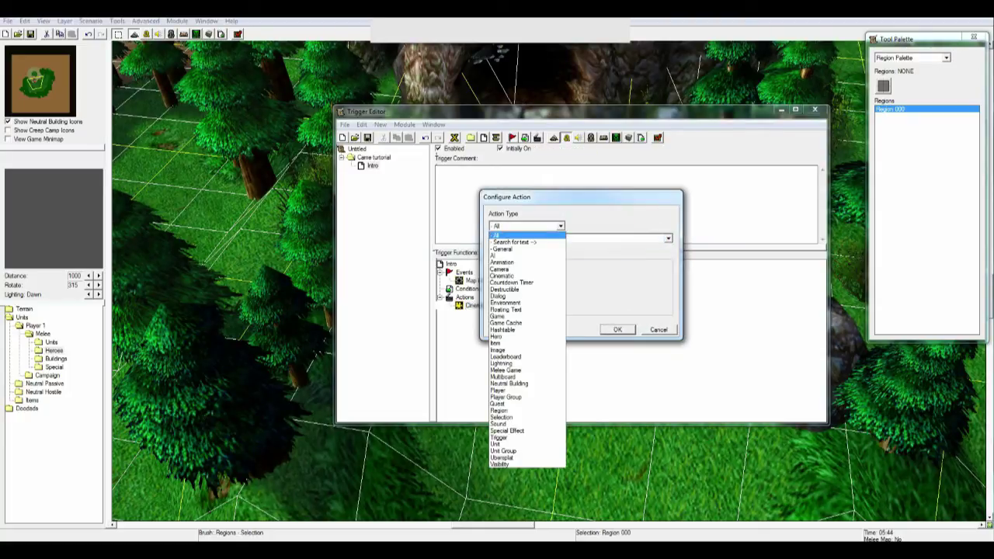
pyautogui.press('c')
pyautogui.press('Return')
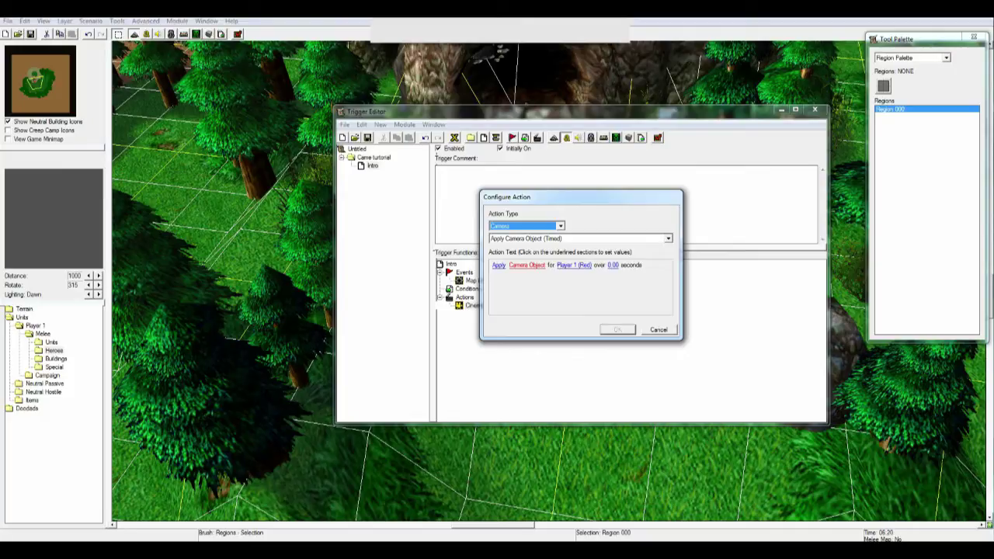
pyautogui.click(526, 266)
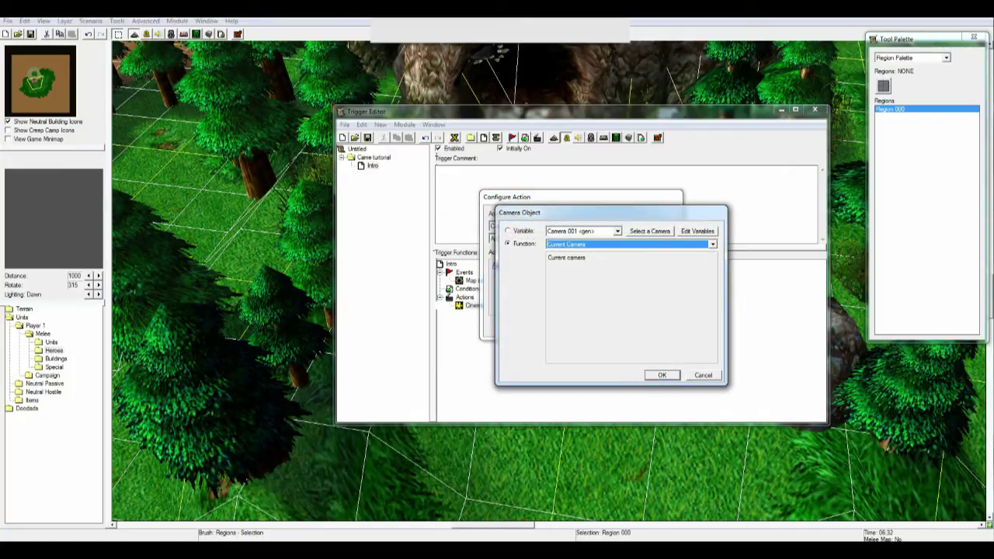
pyautogui.click(712, 245)
pyautogui.click(618, 231)
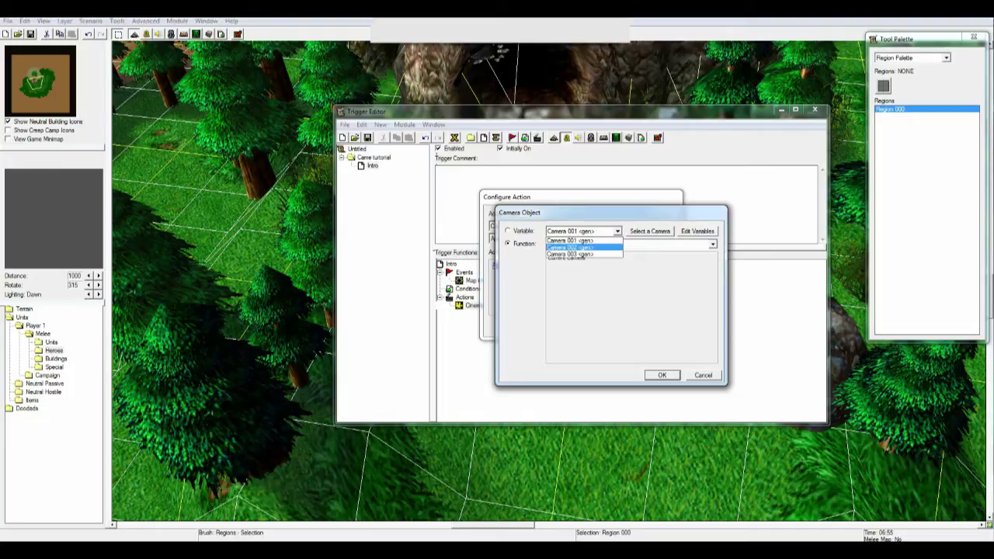
pyautogui.click(571, 240)
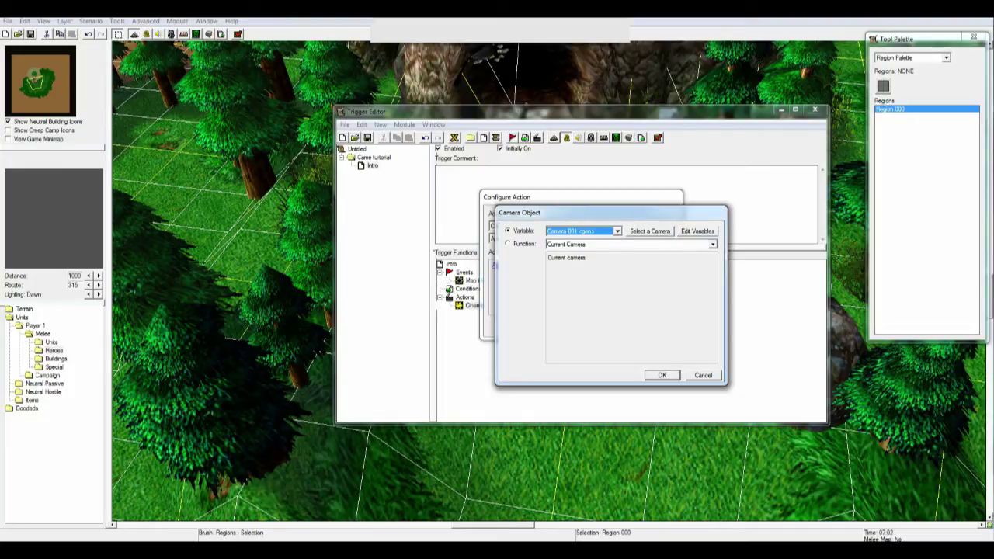
pyautogui.press('Return')
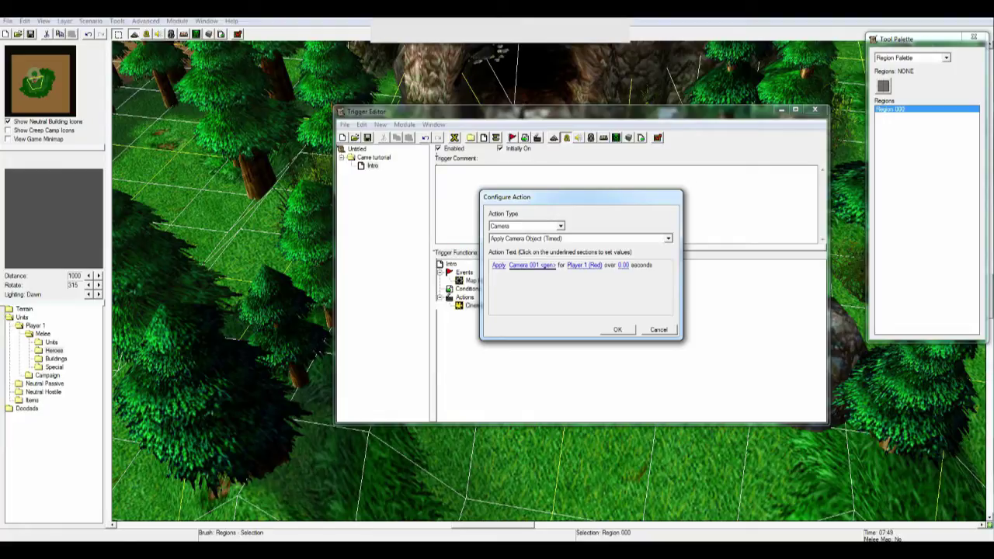
pyautogui.press('Return')
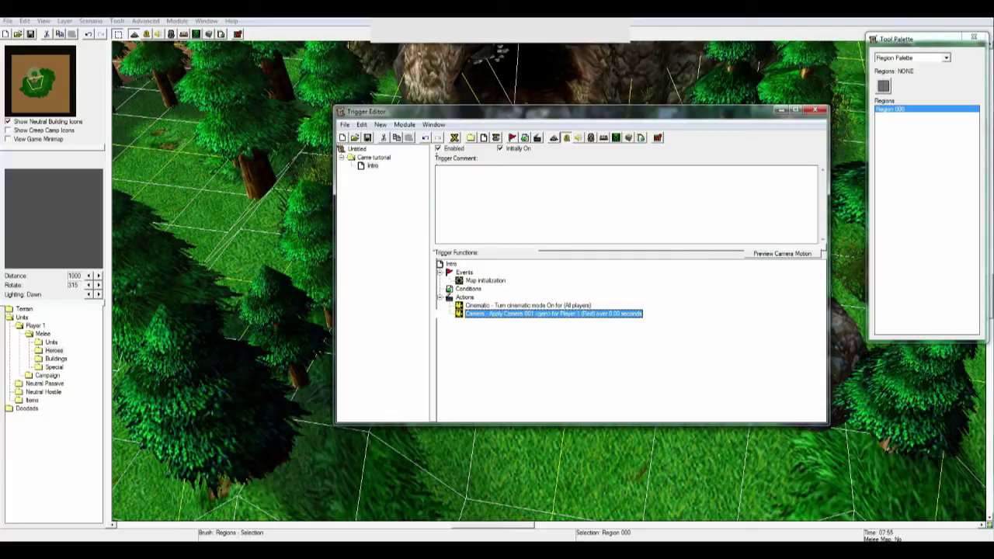
# Start a further action in the Intro trigger using the Cinematic type's Fade Filter.
pyautogui.click(537, 137)
pyautogui.click(560, 226)
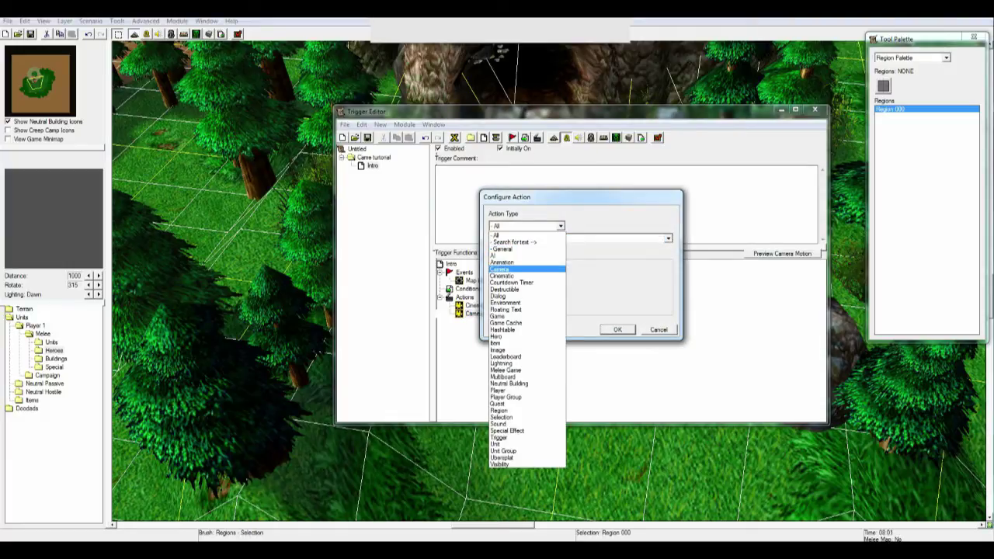
pyautogui.click(516, 268)
pyautogui.click(668, 238)
pyautogui.click(668, 238)
pyautogui.click(560, 226)
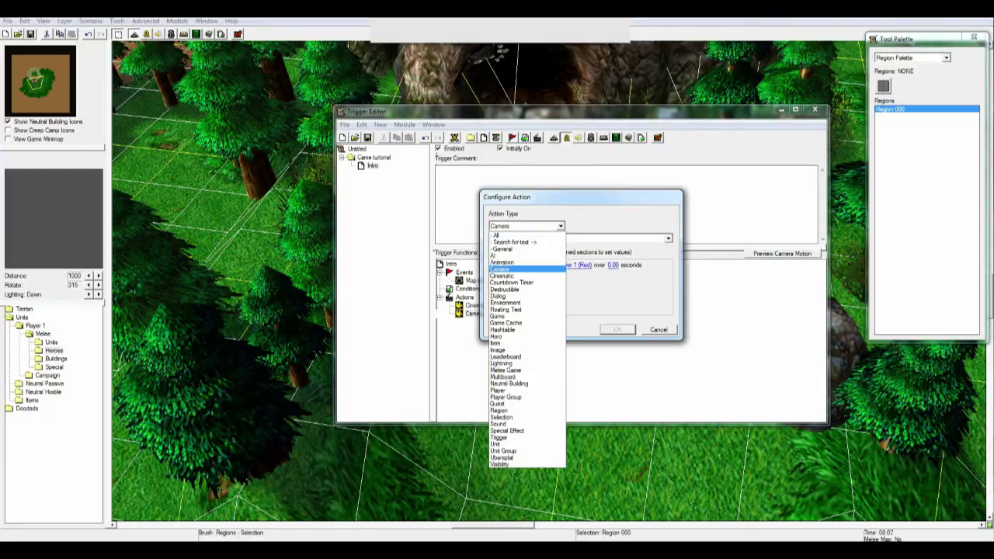
pyautogui.click(513, 276)
pyautogui.click(668, 239)
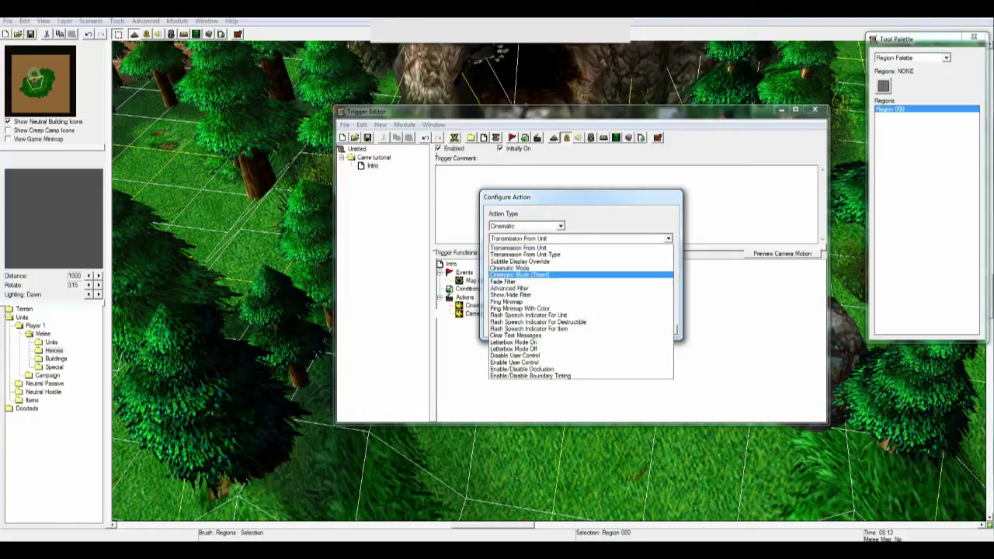
pyautogui.click(503, 282)
# Set the fade filter to fade in over 5 seconds and add it to the trigger.
pyautogui.click(512, 265)
pyautogui.click(712, 232)
pyautogui.click(561, 240)
pyautogui.click(662, 375)
pyautogui.press('Tab')
pyautogui.press('Return')
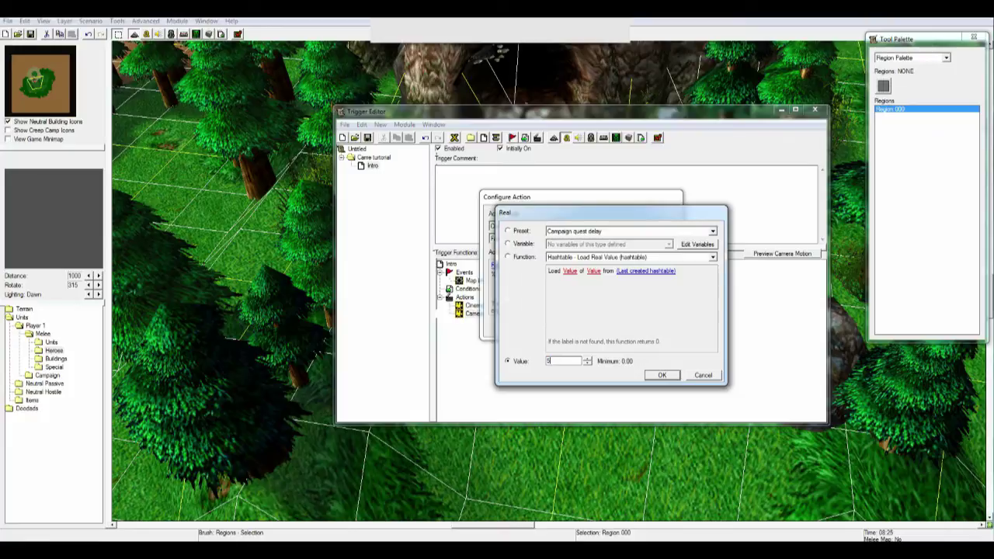
pyautogui.press('Return')
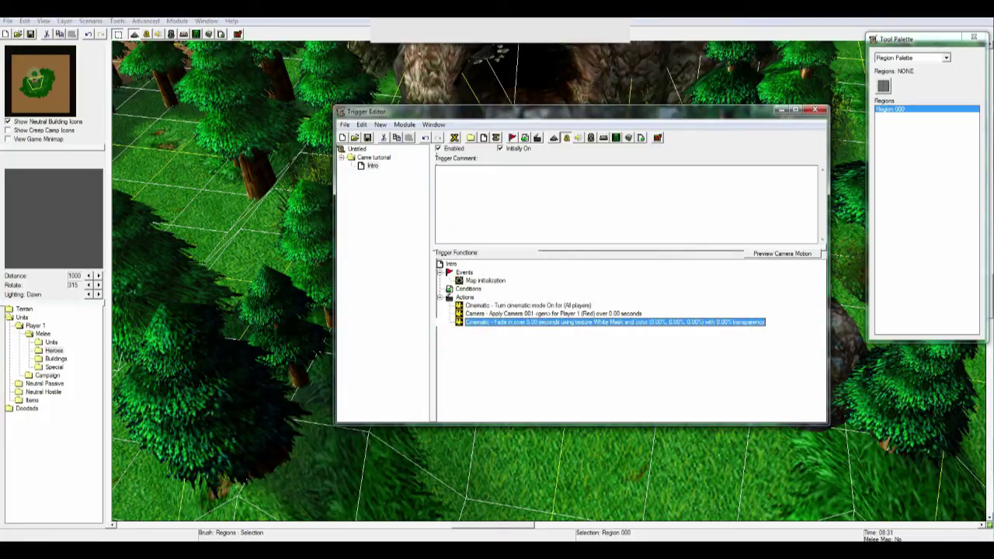
# Duplicate the Camera 001 action and switch the copy to Camera 002.
pyautogui.click(554, 313)
pyautogui.hotkey('ctrl', 'v')
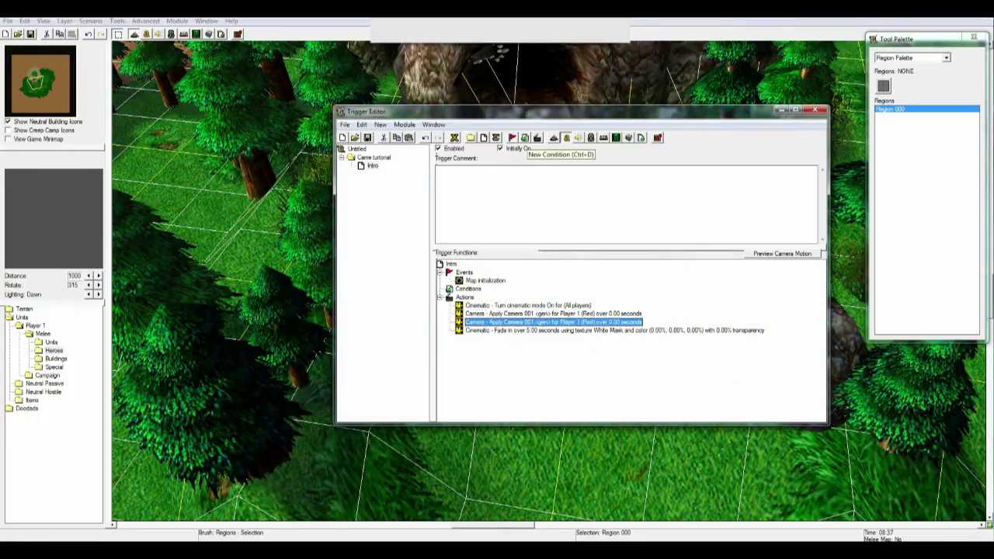
pyautogui.press('Return')
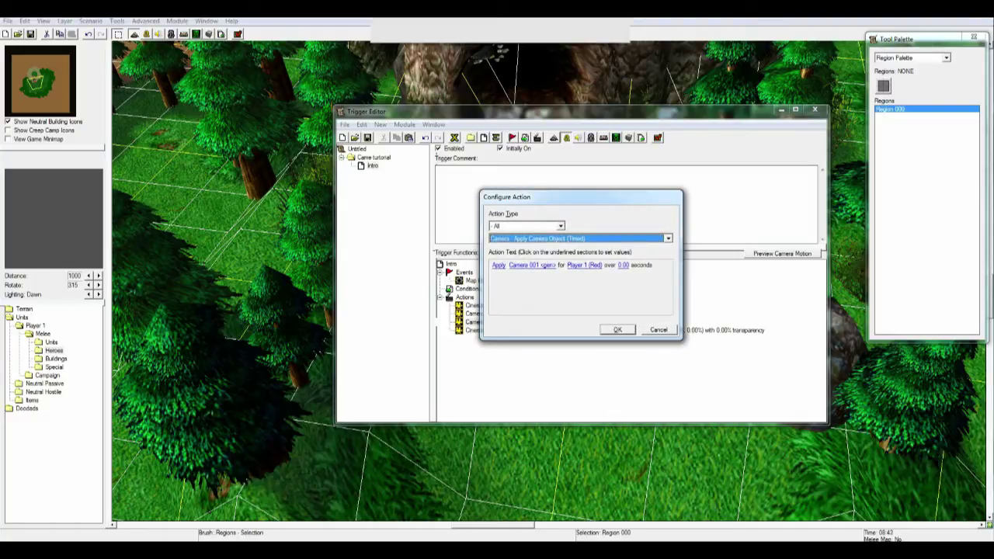
pyautogui.click(532, 266)
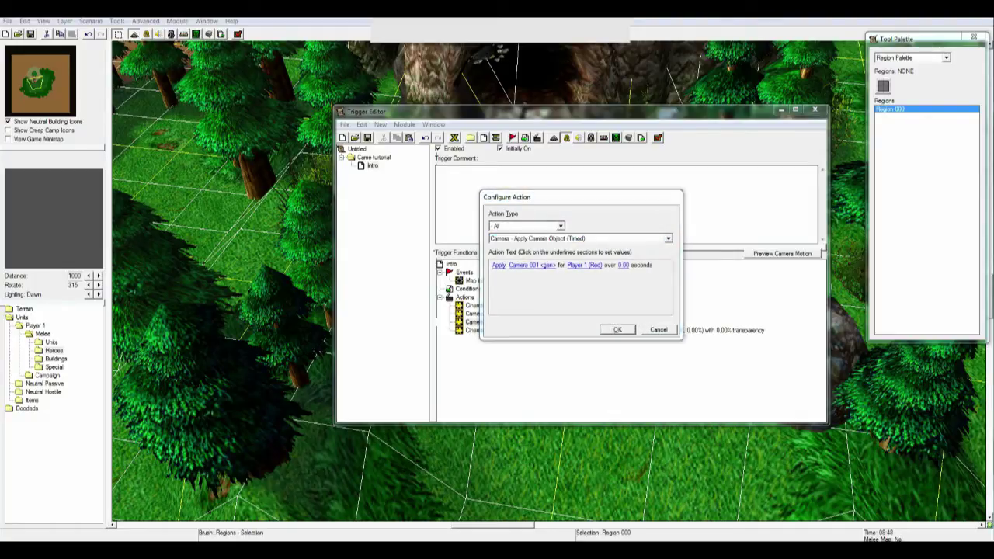
pyautogui.click(662, 375)
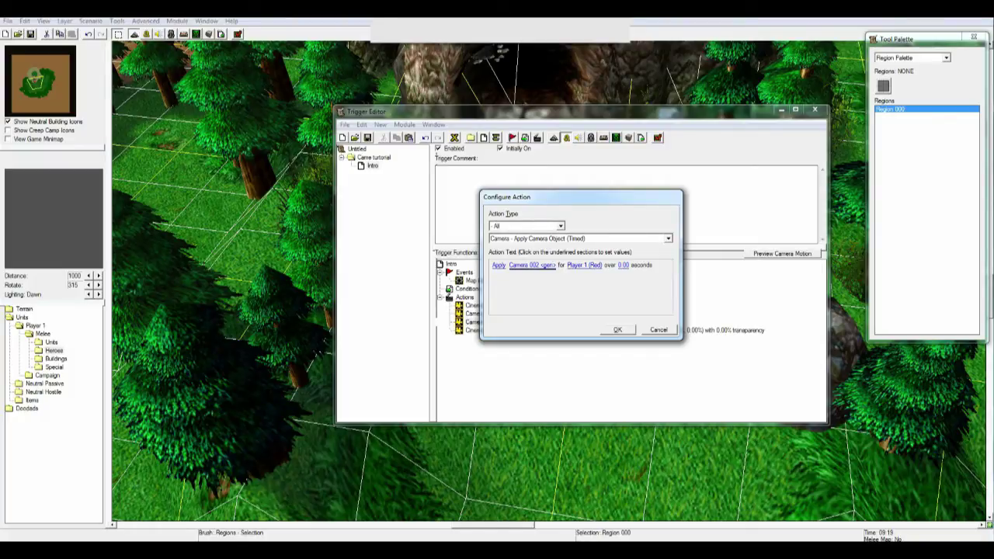
# Set the Camera 002 action's duration to 10 seconds.
pyautogui.click(624, 266)
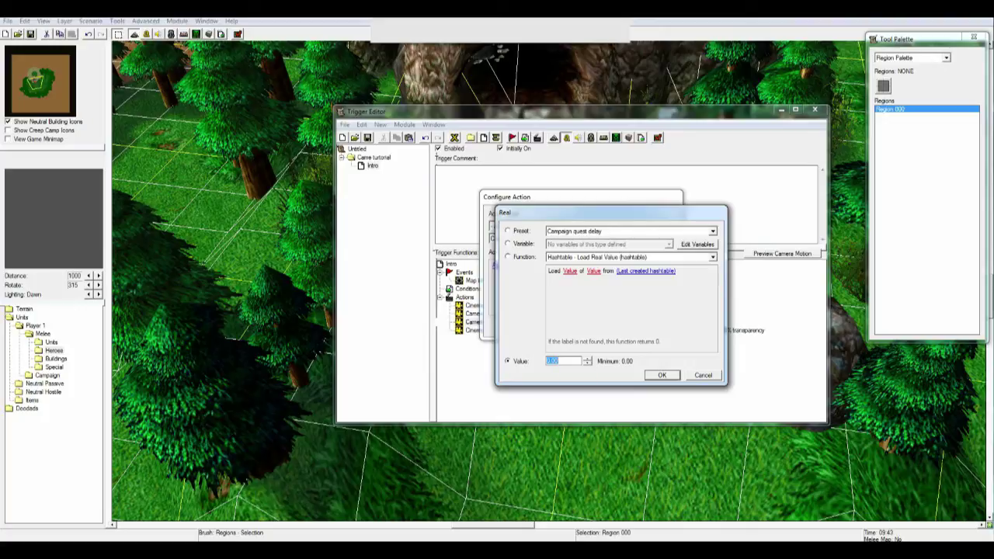
pyautogui.write('10')
pyautogui.press('Return')
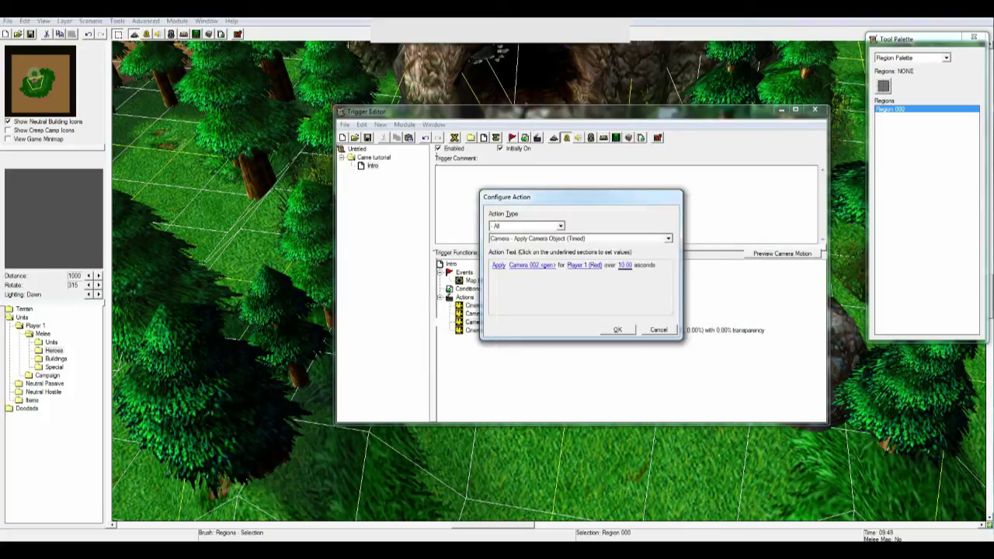
pyautogui.moveTo(544, 197); pyautogui.dragTo(667, 226)
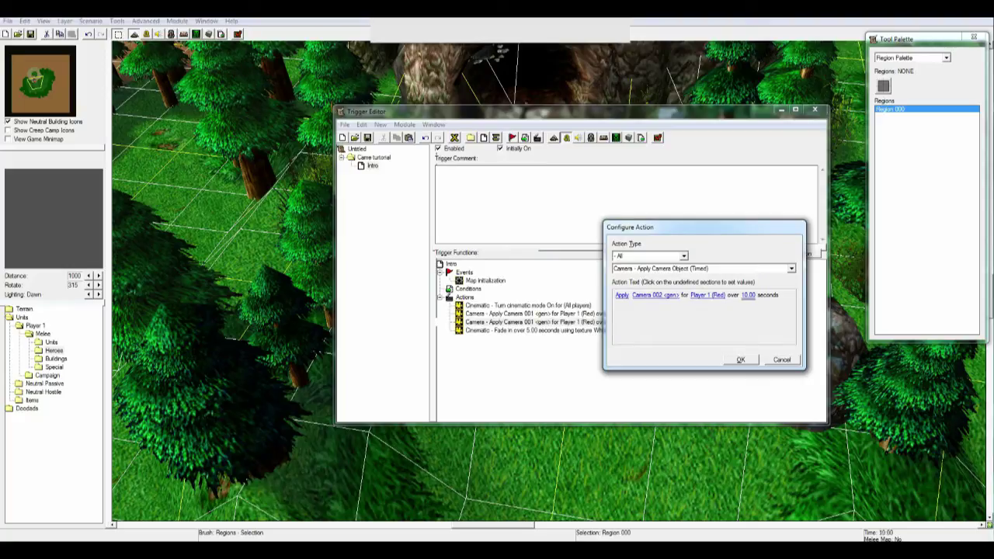
pyautogui.press('Return')
# Move the fade-in action directly below the cinematic mode action, ahead of both camera actions.
pyautogui.press('Up')
pyautogui.press('Up')
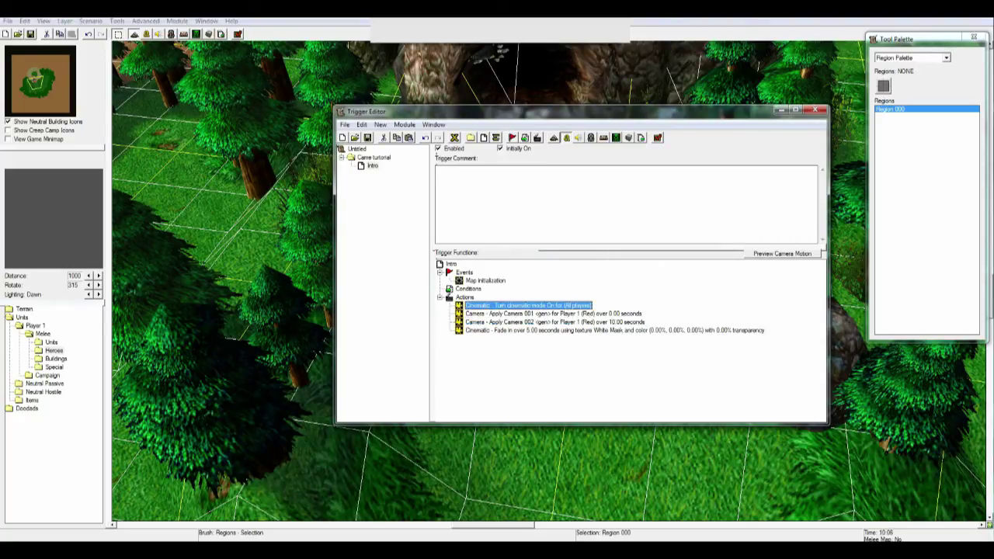
pyautogui.moveTo(543, 330); pyautogui.dragTo(544, 311)
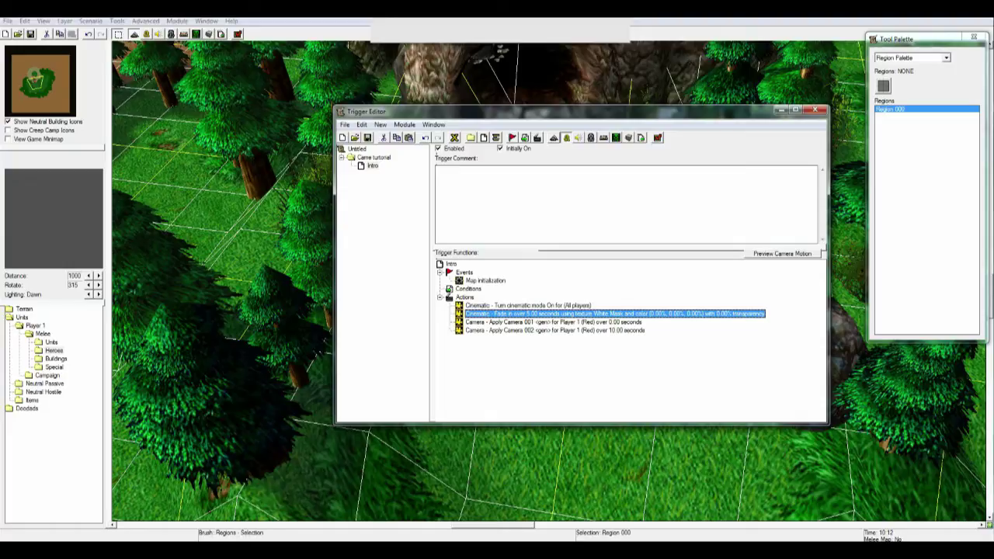
# Add a Wait action of 2.00 seconds between the fade-in and the first camera action.
pyautogui.hotkey('ctrl', 'w')
pyautogui.click(581, 238)
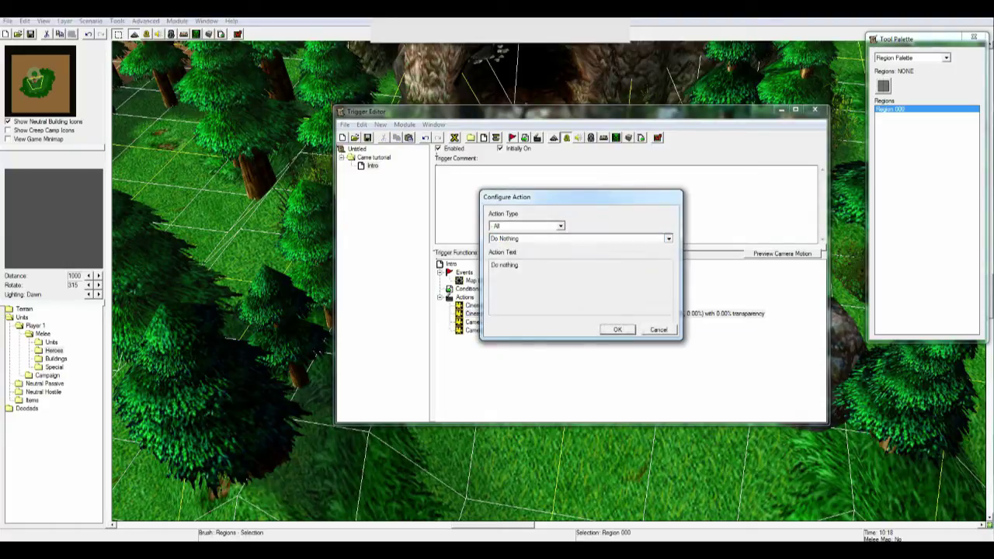
pyautogui.click(501, 268)
pyautogui.click(512, 266)
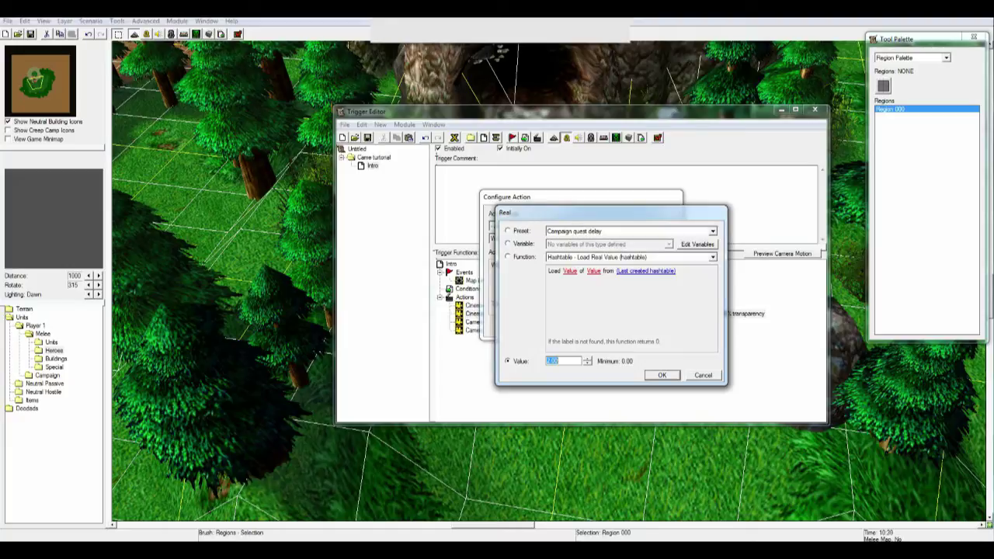
pyautogui.press('Return')
pyautogui.press('Return')
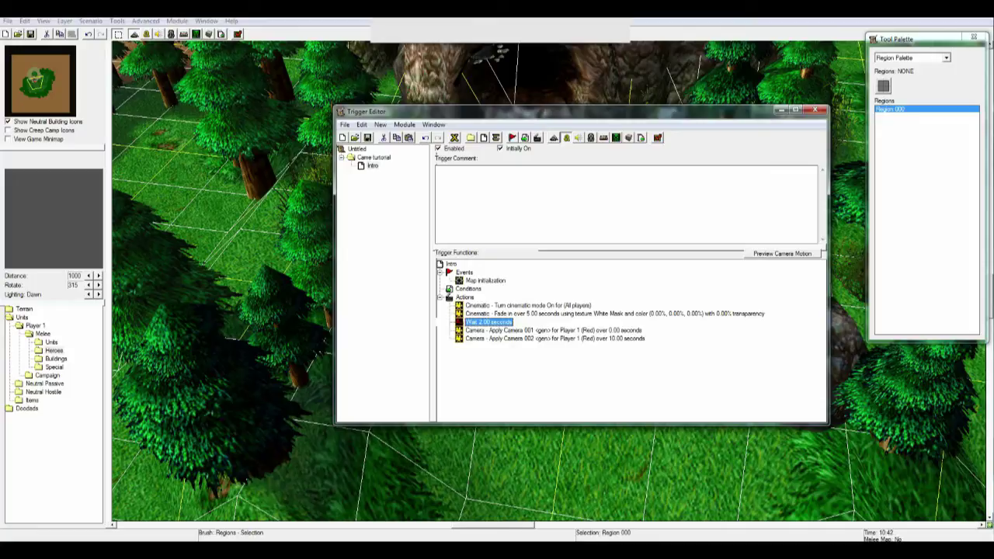
# Create a new action at the start of the Intro trigger's action list and set its type to Unit.
pyautogui.press('Down')
pyautogui.press('Down')
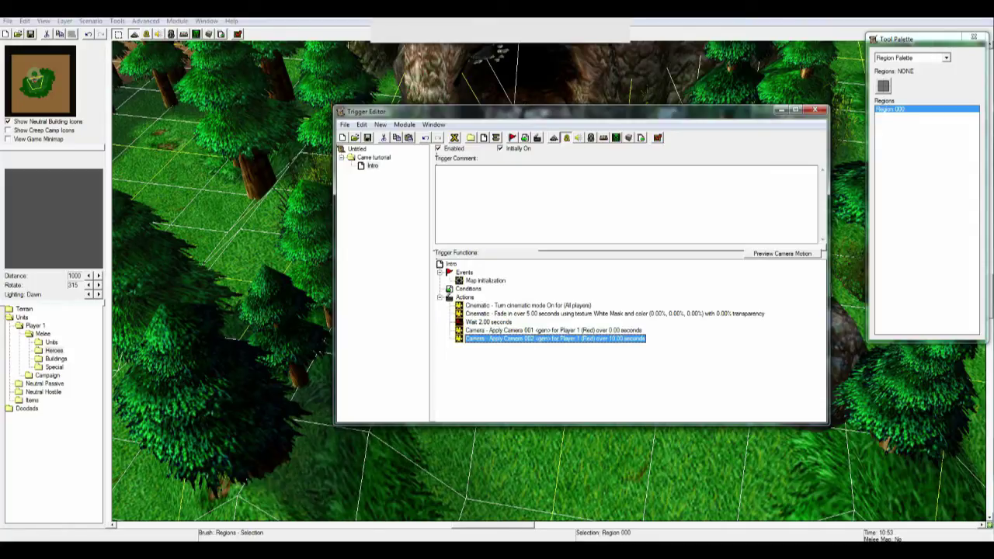
pyautogui.press('Left')
pyautogui.click(537, 137)
pyautogui.click(560, 226)
pyautogui.press('Up')
pyautogui.press('Up')
pyautogui.press('Up')
pyautogui.press('Return')
# Make the new action Hide and pick the Paladin at the cave entrance as its unit.
pyautogui.press('Tab')
pyautogui.hotkey('alt', 'Down')
pyautogui.press('Down')
pyautogui.press('Down')
pyautogui.press('Down')
pyautogui.press('Down')
pyautogui.press('Down')
pyautogui.press('Down')
pyautogui.press('Down')
pyautogui.press('Down')
pyautogui.press('Return')
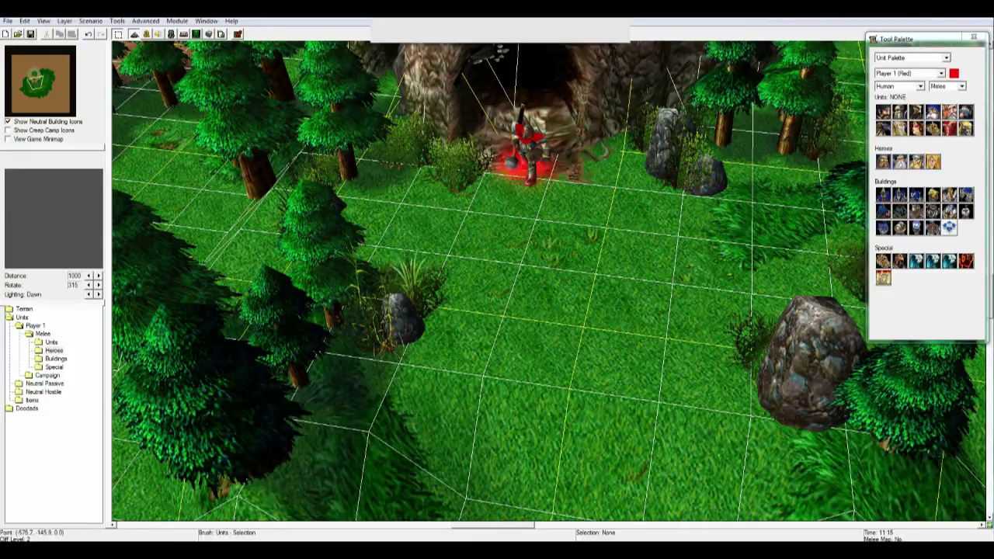
pyautogui.click(529, 148)
pyautogui.press('Return')
pyautogui.press('Return')
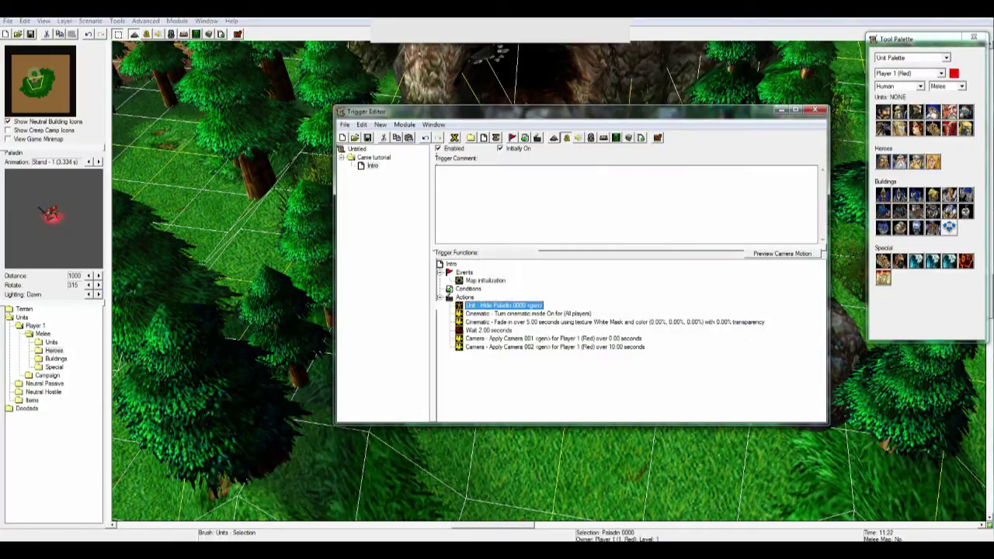
# Add a Wait action of 3.00 seconds after the Camera 002 action.
pyautogui.click(553, 338)
pyautogui.click(554, 348)
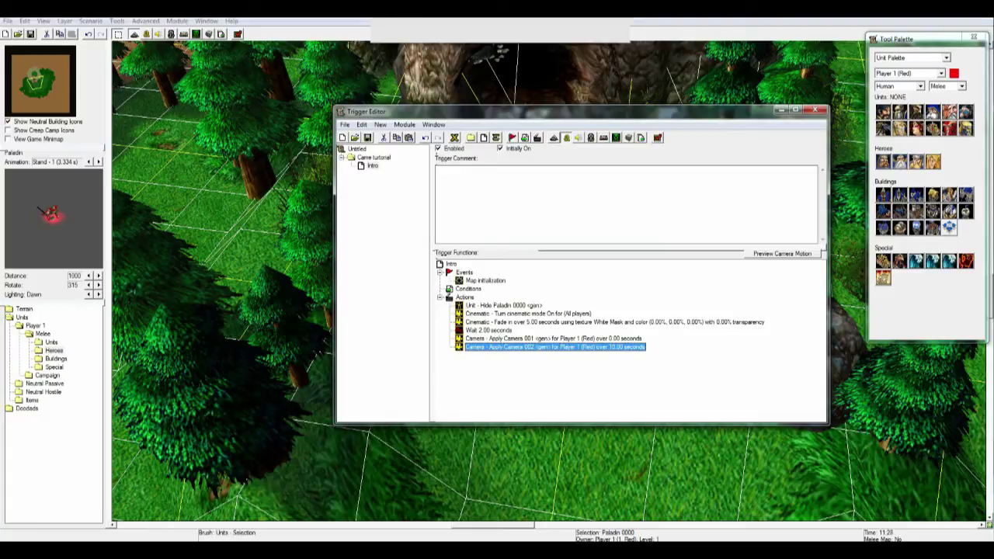
pyautogui.click(538, 137)
pyautogui.click(576, 239)
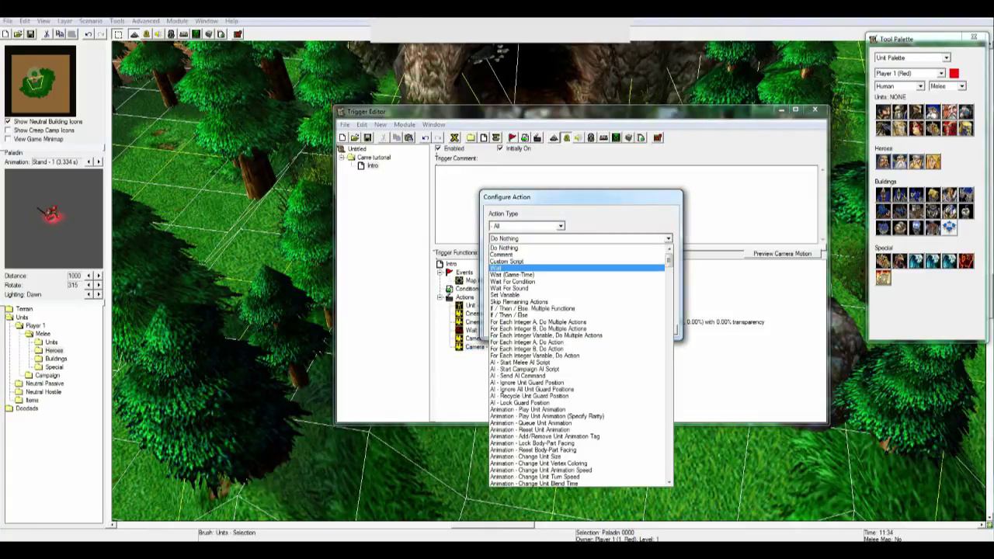
pyautogui.click(513, 268)
pyautogui.click(513, 267)
pyautogui.write('3')
pyautogui.press('Return')
pyautogui.press('Return')
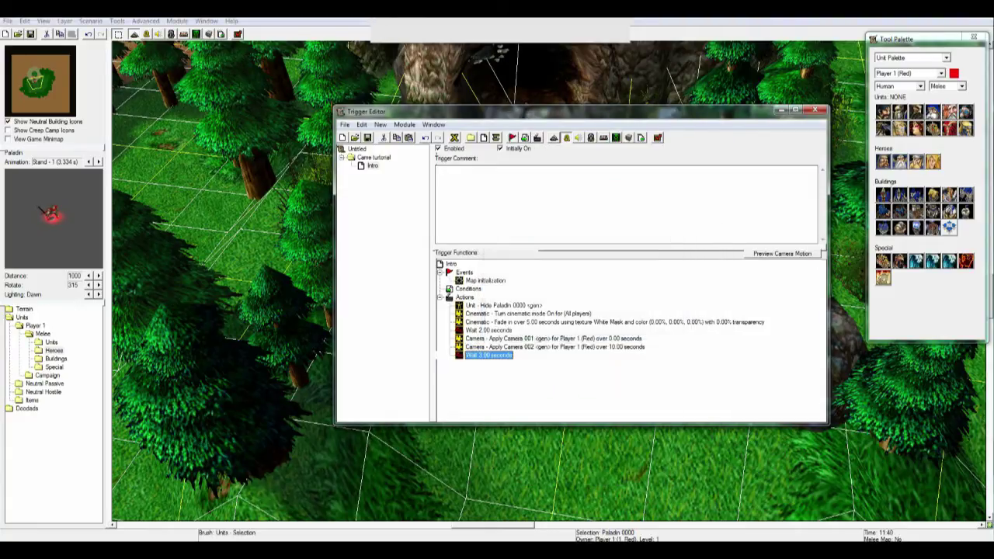
# Add a Unit - Unhide action for Paladin 0000 after the 3.00-second wait.
pyautogui.click(578, 137)
pyautogui.click(560, 226)
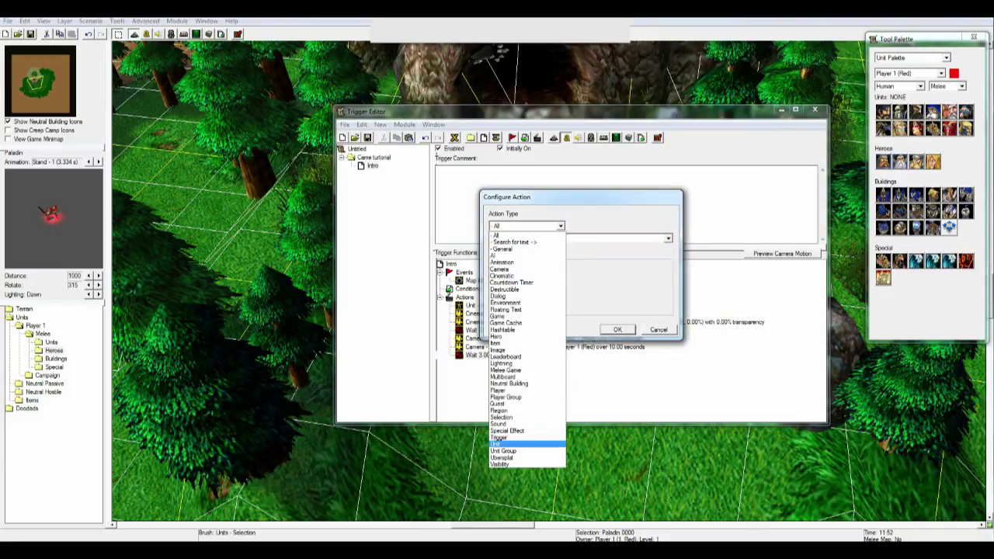
pyautogui.click(497, 444)
pyautogui.click(668, 239)
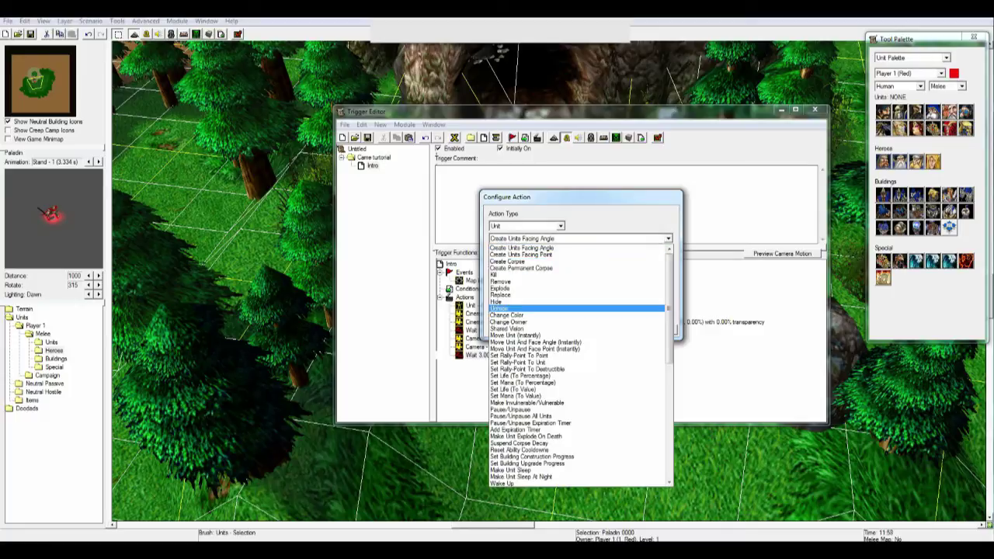
pyautogui.click(501, 308)
pyautogui.click(516, 266)
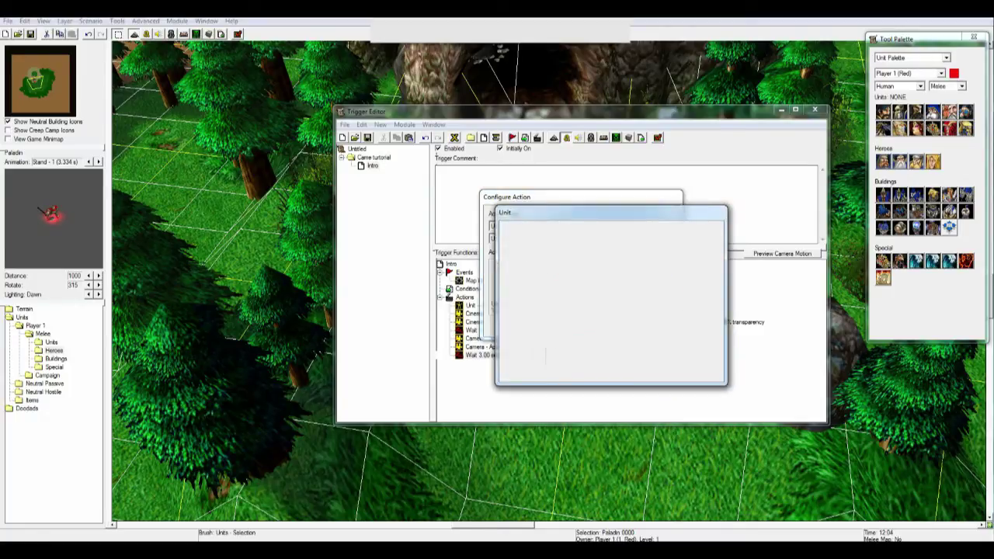
pyautogui.click(508, 244)
pyautogui.press('Return')
pyautogui.press('Return')
# Create a new Unit action of the kind Issue Order Targeting A Point after the unhide action.
pyautogui.click(538, 138)
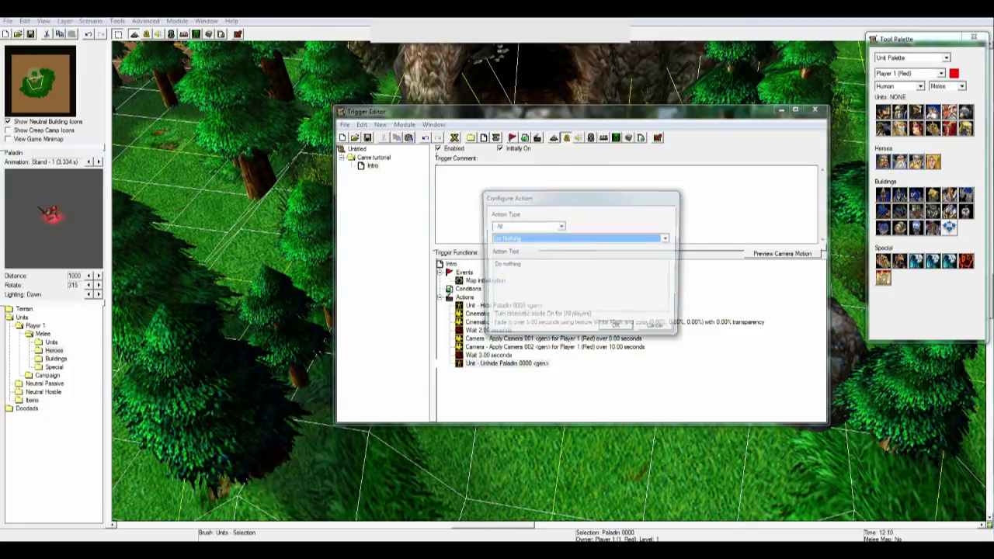
pyautogui.click(560, 226)
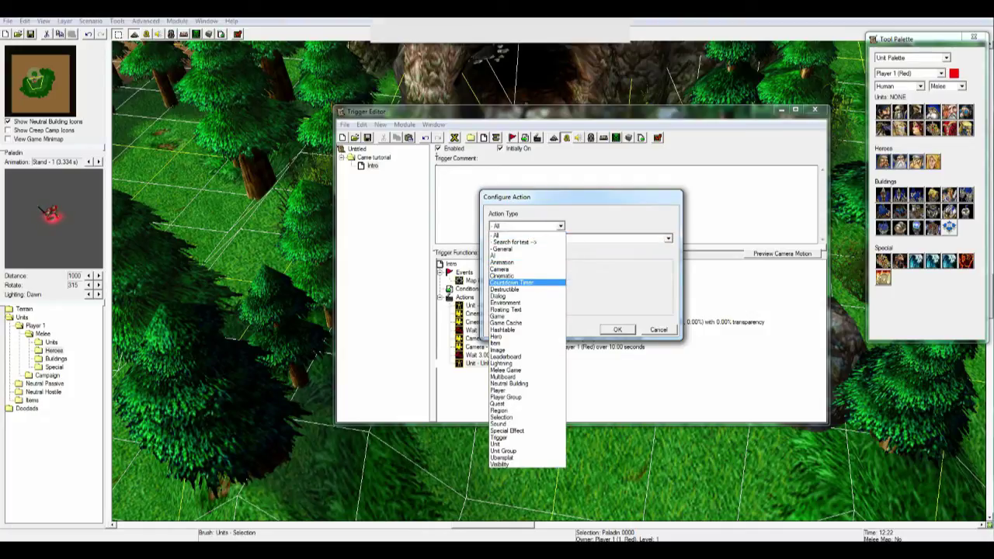
pyautogui.click(513, 444)
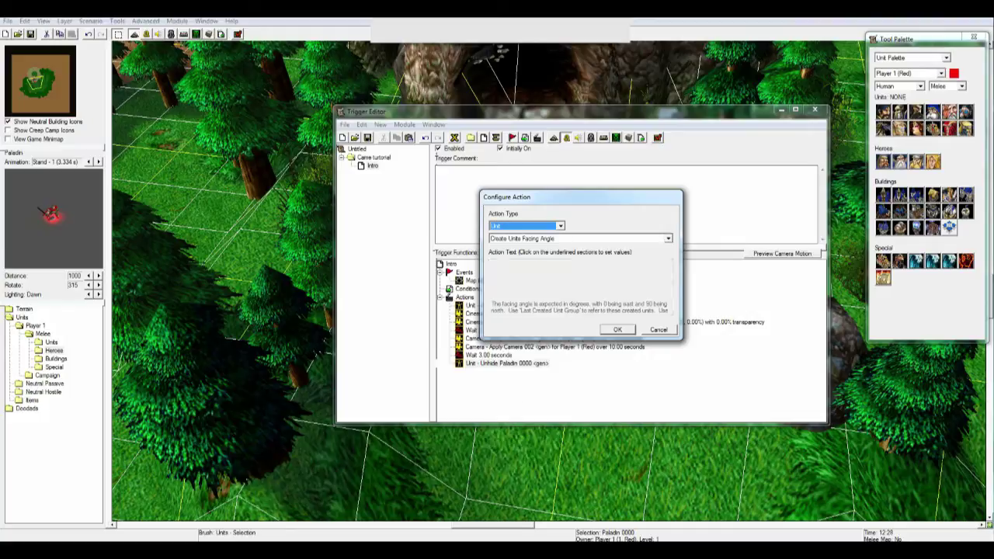
pyautogui.click(668, 238)
pyautogui.scroll(-6, 577, 381)
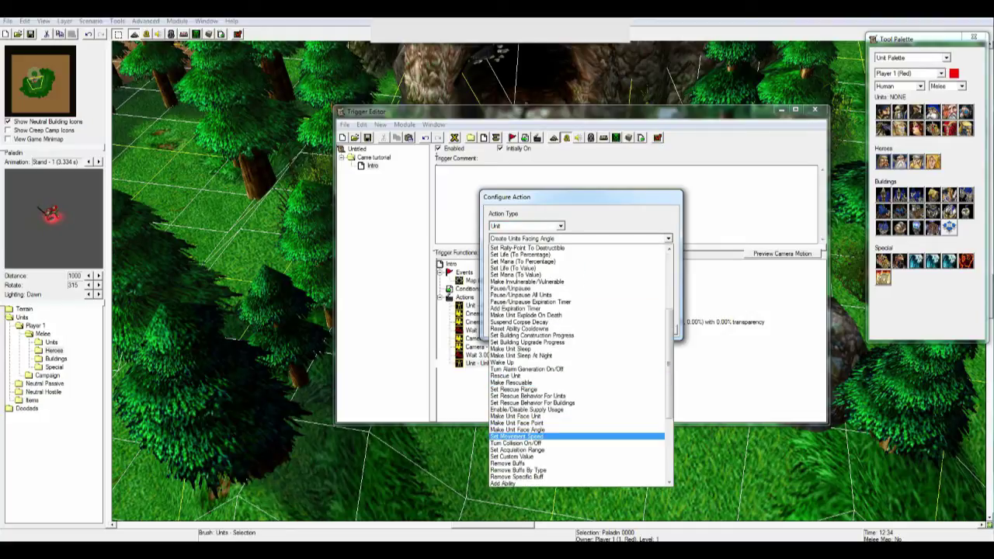
pyautogui.scroll(-5, 544, 447)
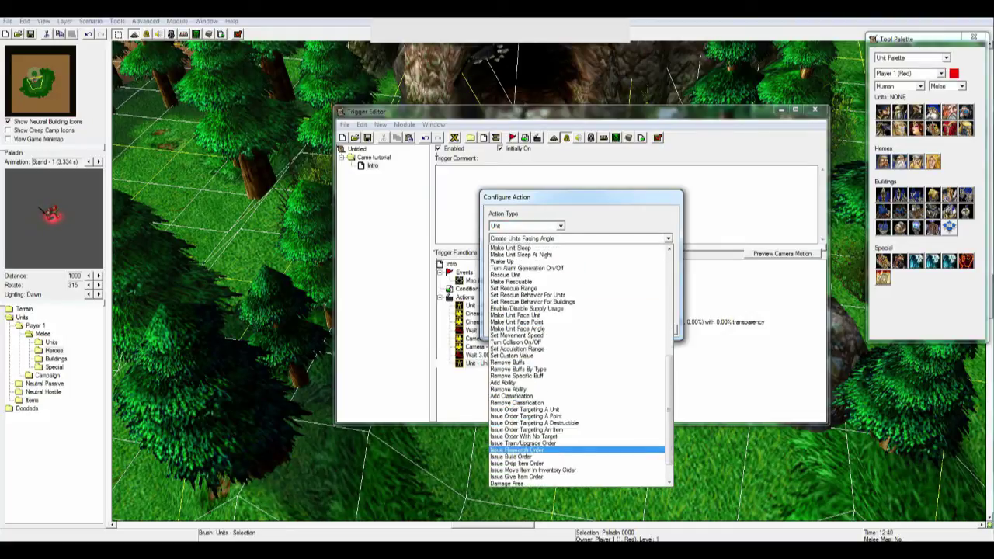
pyautogui.click(528, 417)
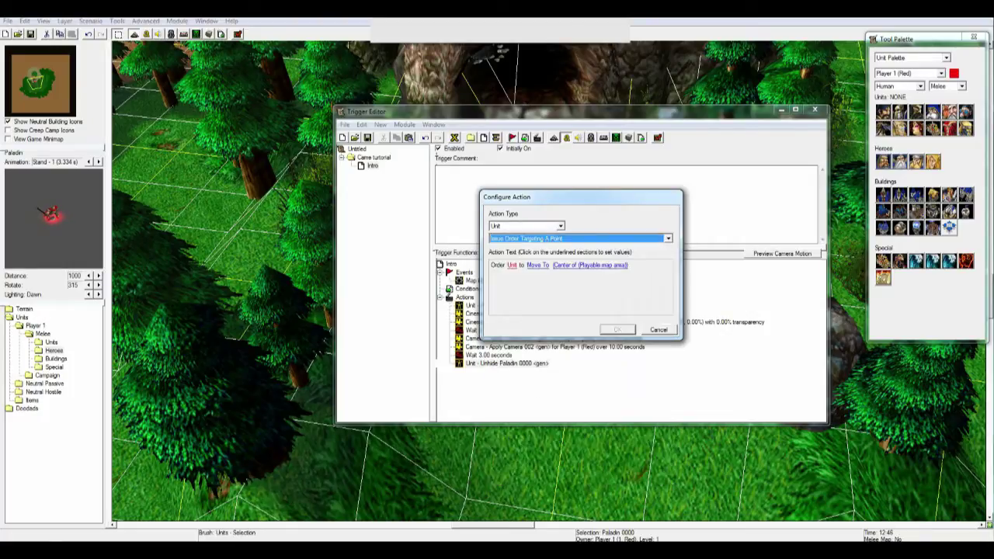
# Configure the order so that Paladin 0000 moves to the center of Region 000.
pyautogui.click(512, 265)
pyautogui.press('Return')
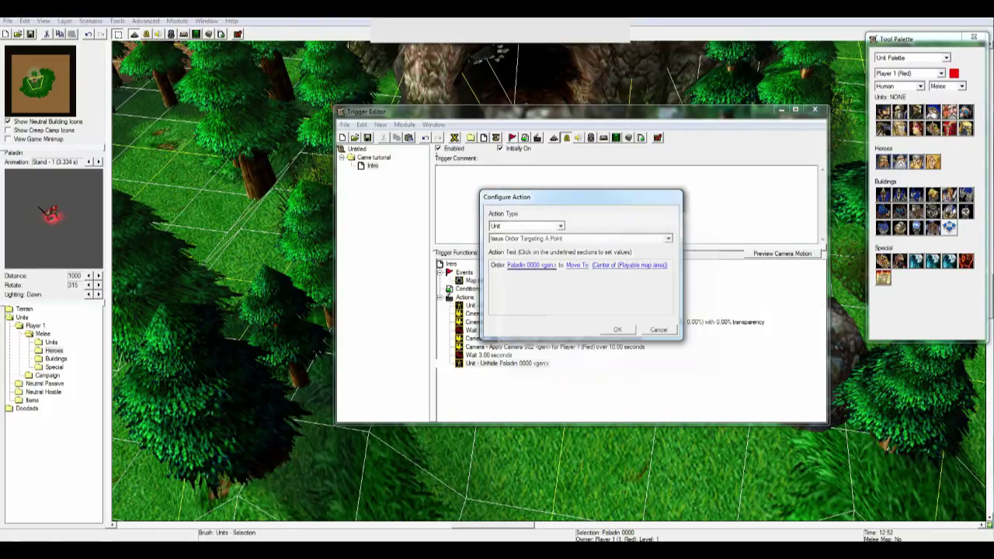
pyautogui.click(629, 265)
pyautogui.click(600, 256)
pyautogui.click(589, 285)
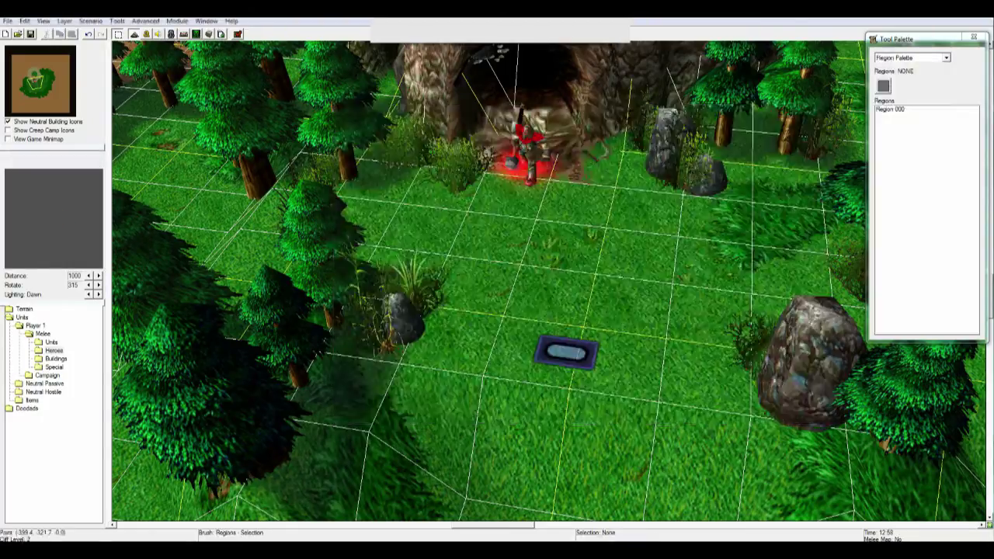
pyautogui.click(567, 352)
pyautogui.press('Return')
pyautogui.press('Return')
pyautogui.press('Return')
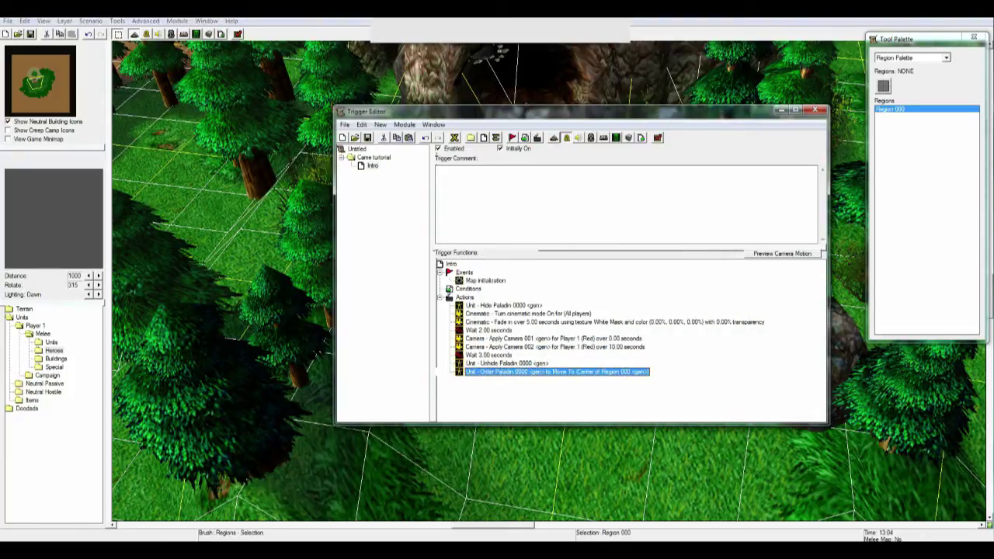
# View the scene from Camera 002 and review the Intro trigger's camera, wait, unhide and move actions.
pyautogui.click(555, 347)
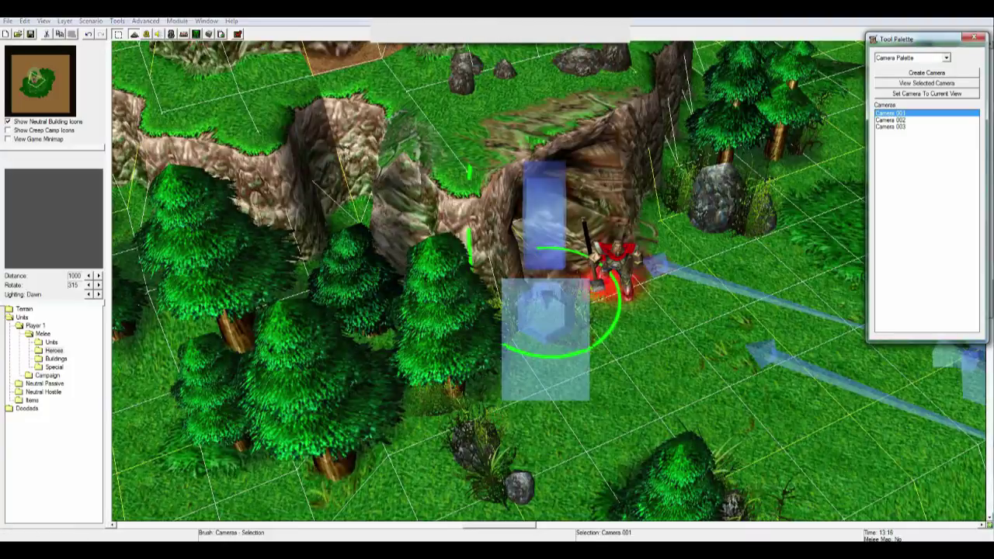
pyautogui.doubleClick(891, 121)
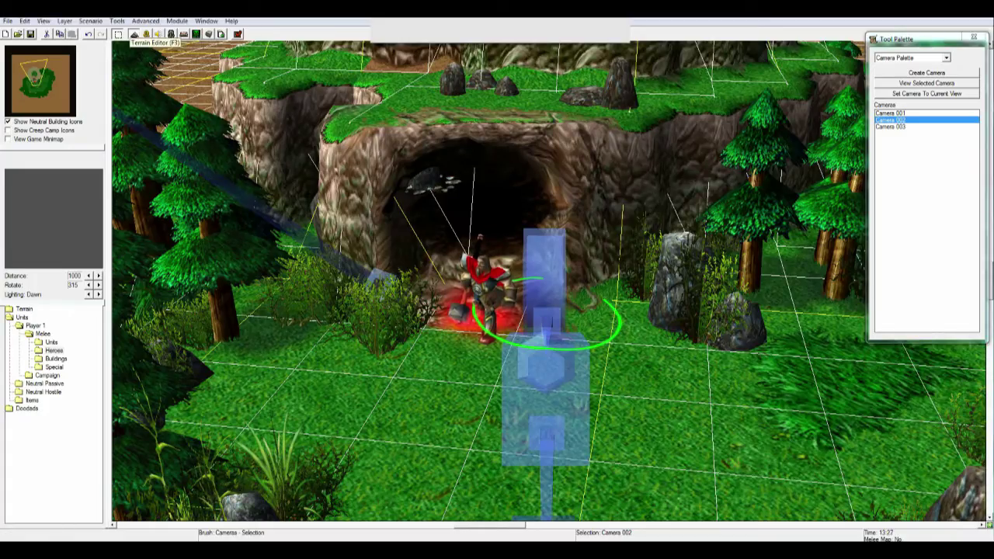
pyautogui.click(146, 34)
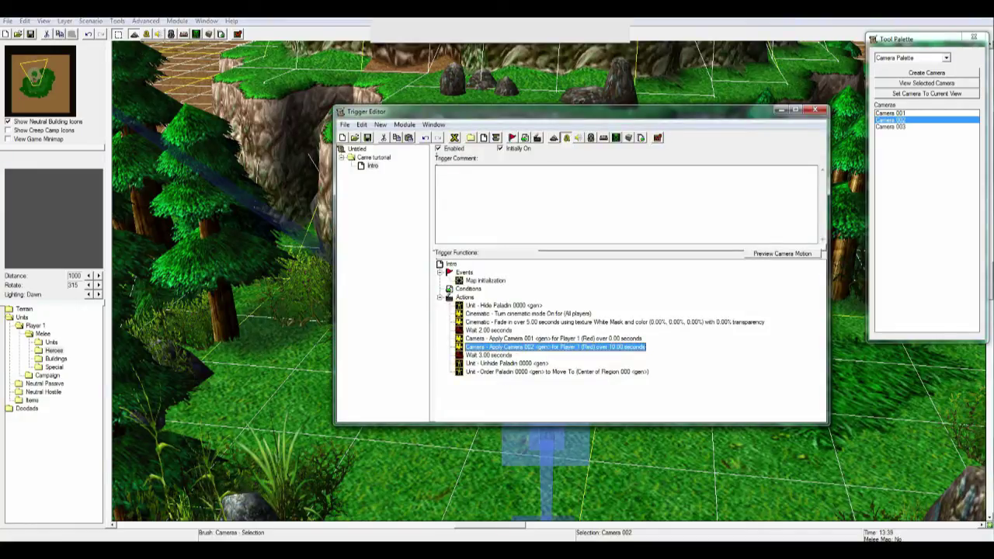
pyautogui.click(489, 355)
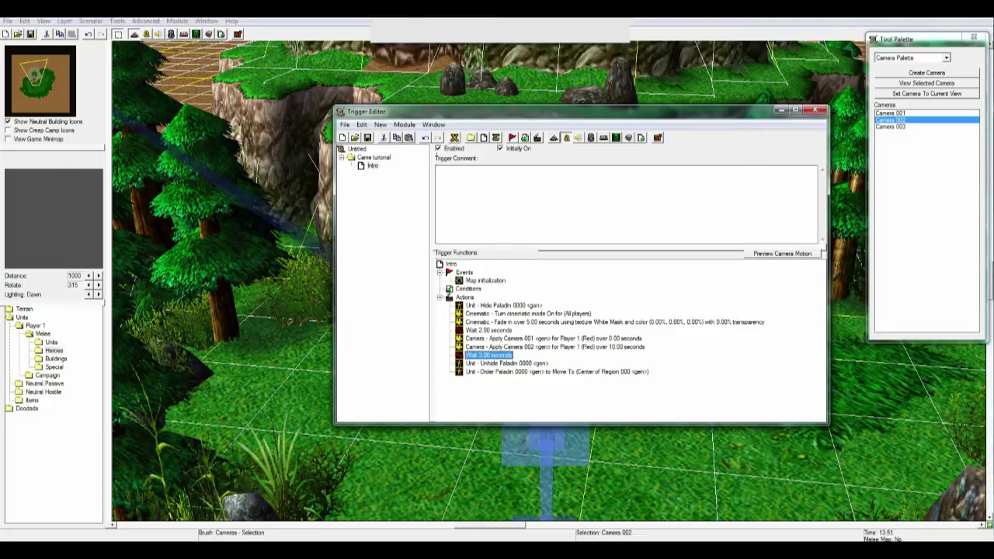
pyautogui.click(507, 364)
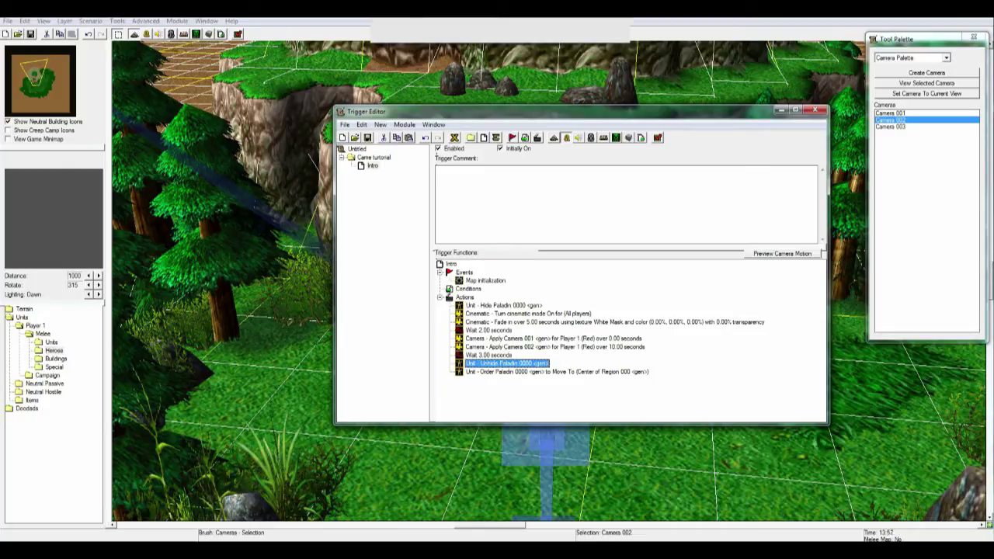
pyautogui.click(556, 373)
pyautogui.click(553, 338)
# Duplicate the Camera 002 action below the Paladin's move order and switch the copy to Camera 003.
pyautogui.click(555, 347)
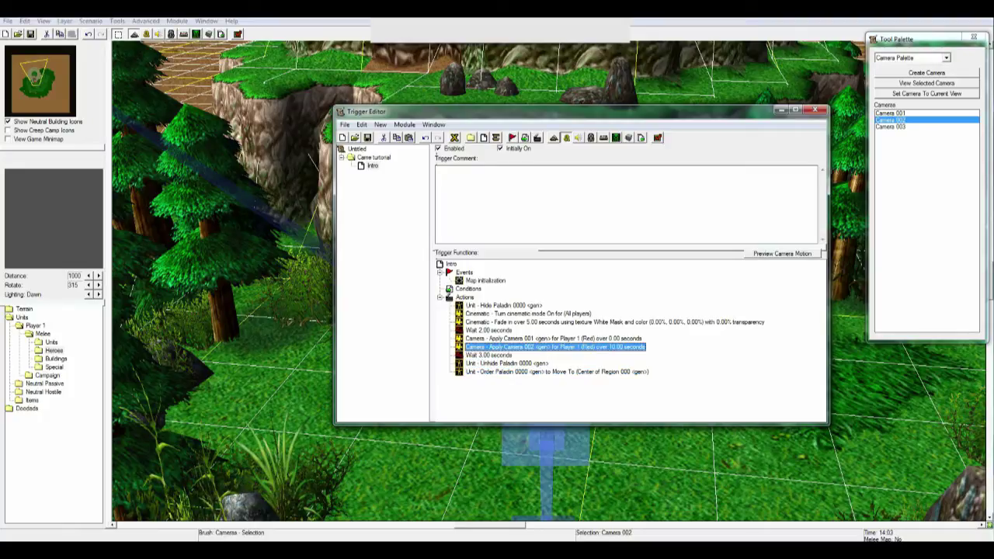
pyautogui.hotkey('ctrl', 'c')
pyautogui.click(557, 372)
pyautogui.hotkey('ctrl', 'v')
pyautogui.doubleClick(555, 380)
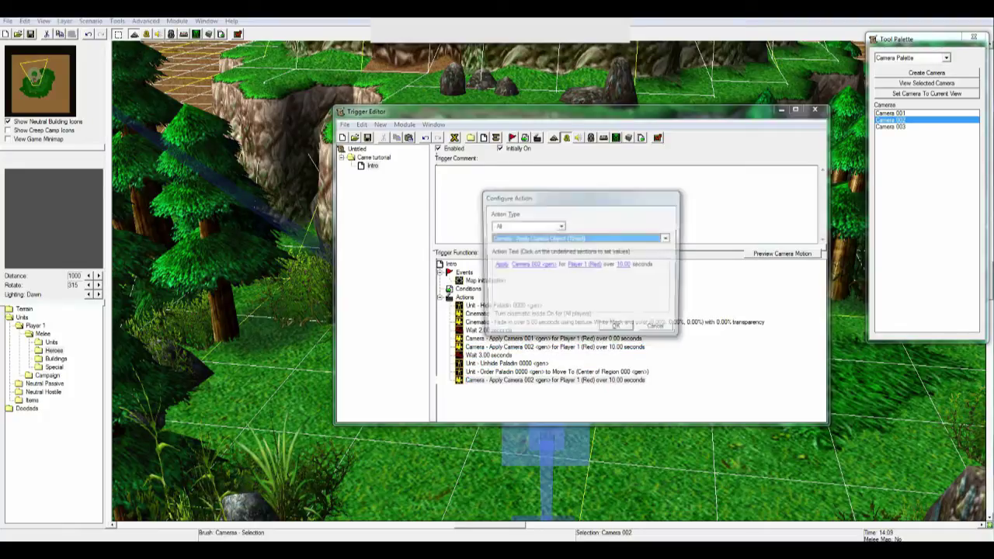
pyautogui.click(532, 266)
pyautogui.press('Down')
pyautogui.press('Return')
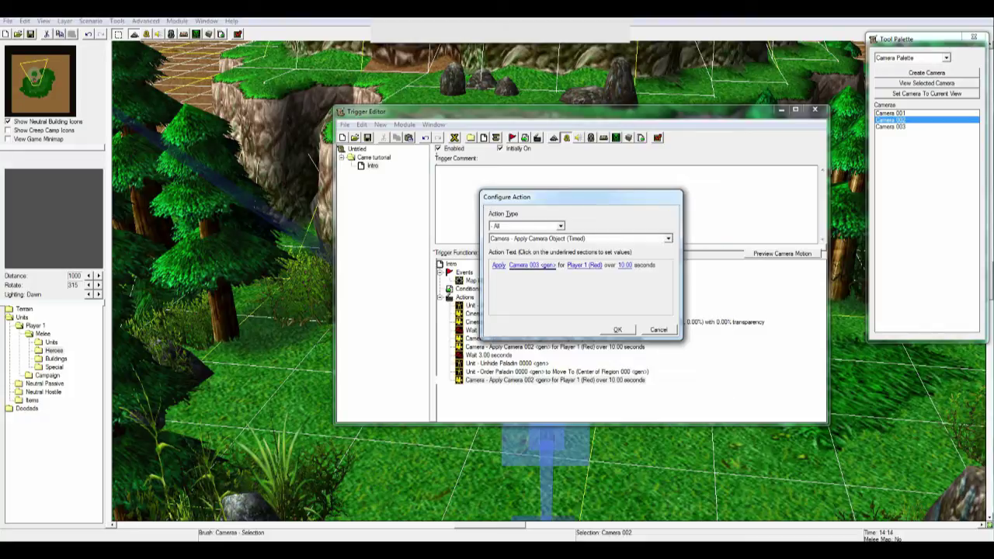
# Set the Camera 003 action's duration to 15 seconds.
pyautogui.click(625, 265)
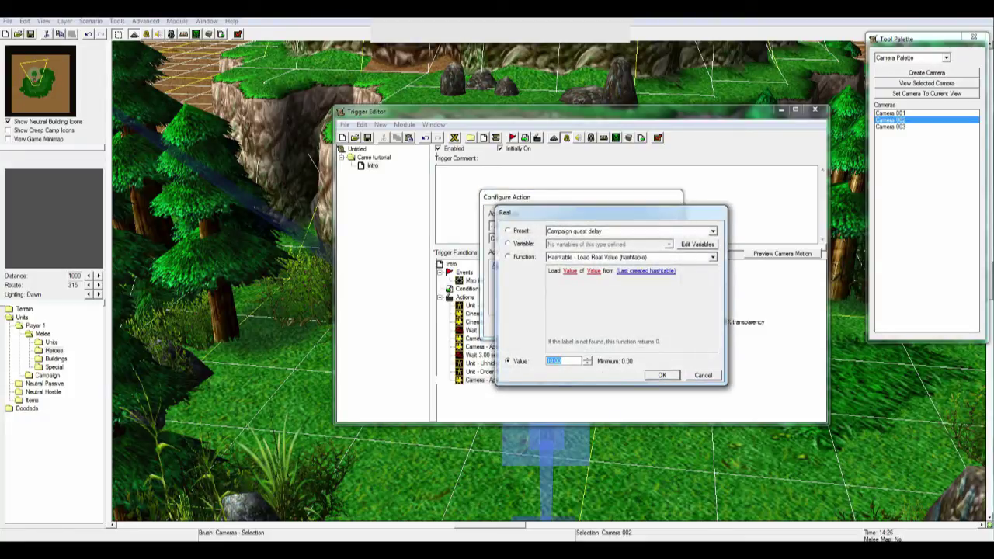
pyautogui.write('15')
pyautogui.press('Return')
pyautogui.press('Return')
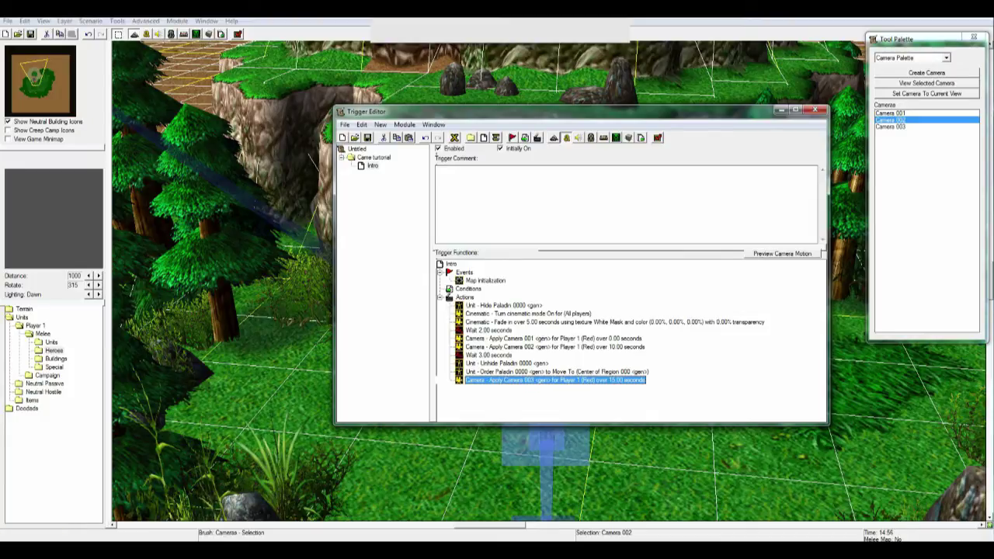
# Move the Camera 001 action above the 2.00-second wait, directly after the fade-in action.
pyautogui.click(268, 268)
pyautogui.scroll(-5, 408, 268)
pyautogui.scroll(4, 407, 268)
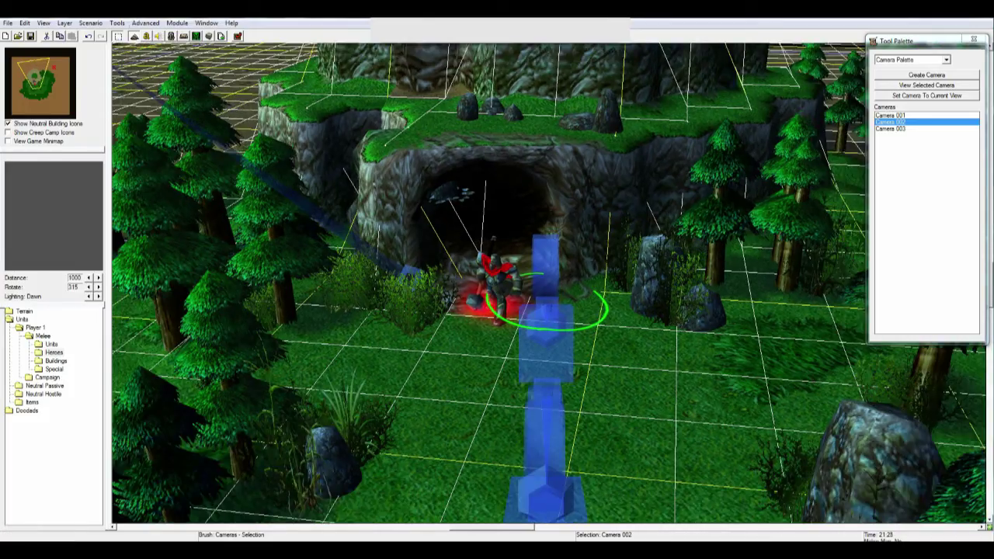
pyautogui.click(146, 36)
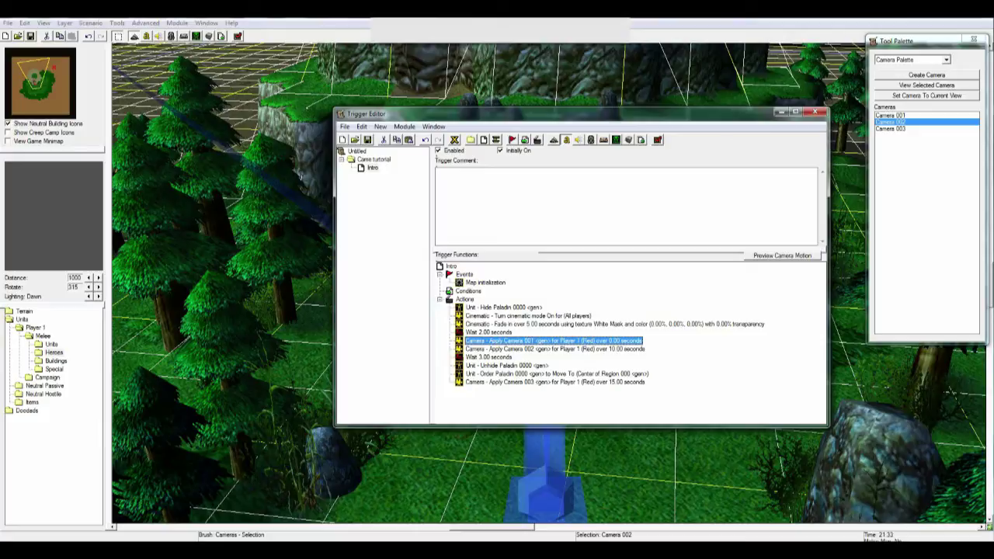
pyautogui.moveTo(536, 341); pyautogui.dragTo(536, 331)
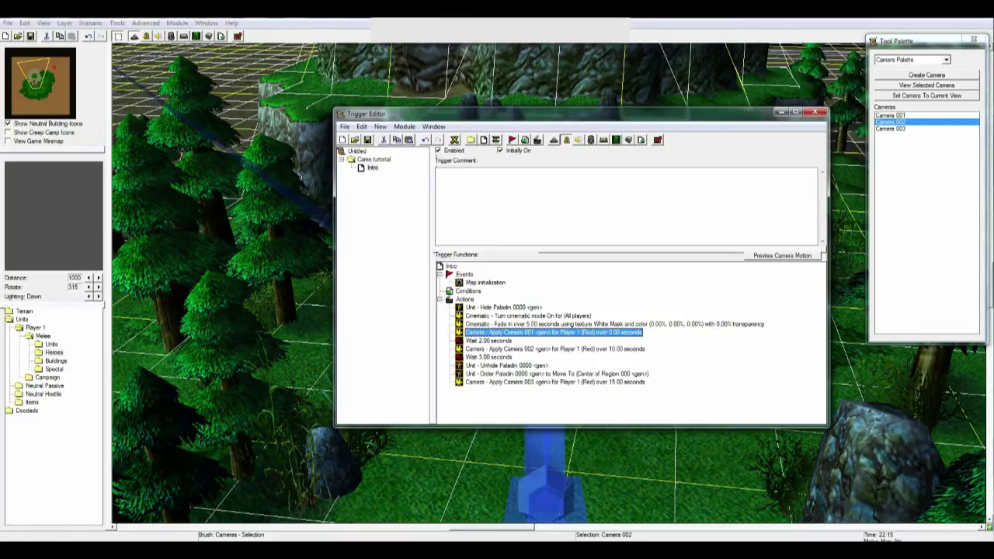
# Make the Intro trigger initially off while leaving it enabled.
pyautogui.click(440, 151)
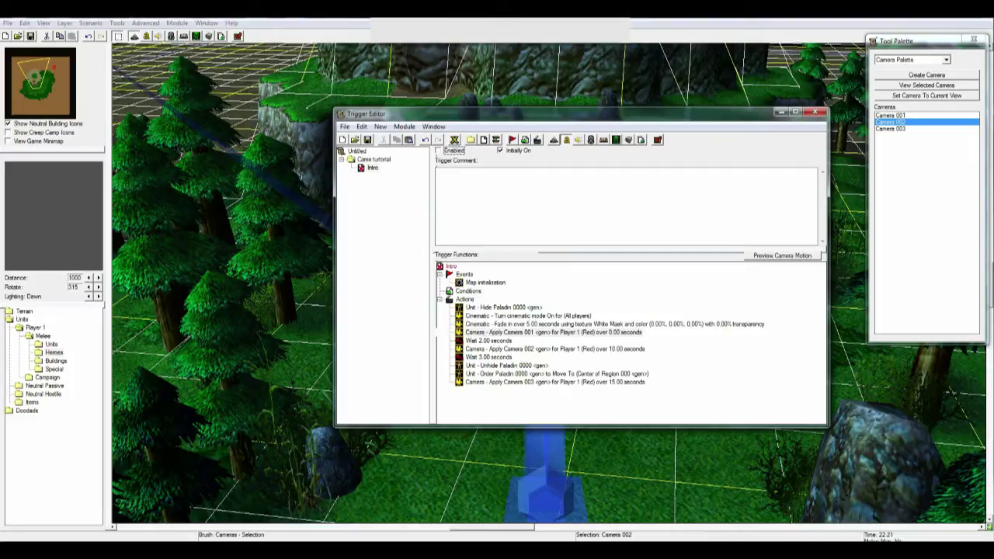
pyautogui.click(501, 151)
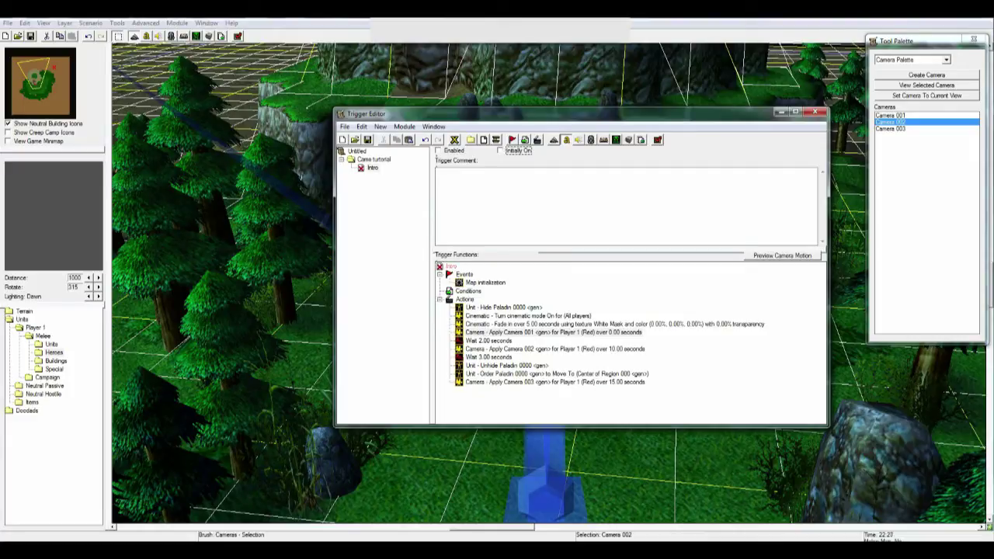
pyautogui.click(438, 150)
# Create a new trigger below Intro and name it "Follow hero".
pyautogui.hotkey('ctrl', 't')
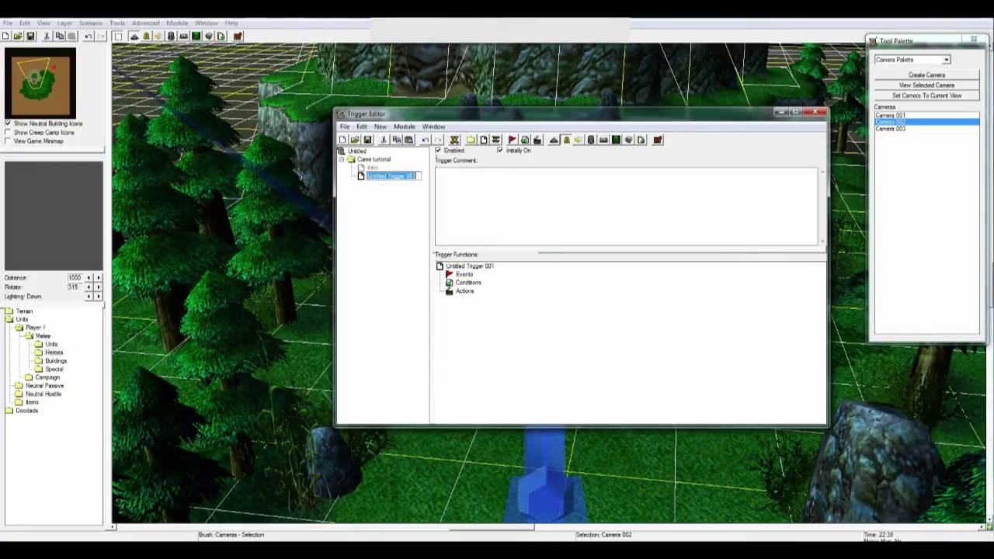
pyautogui.write('Follow hero')
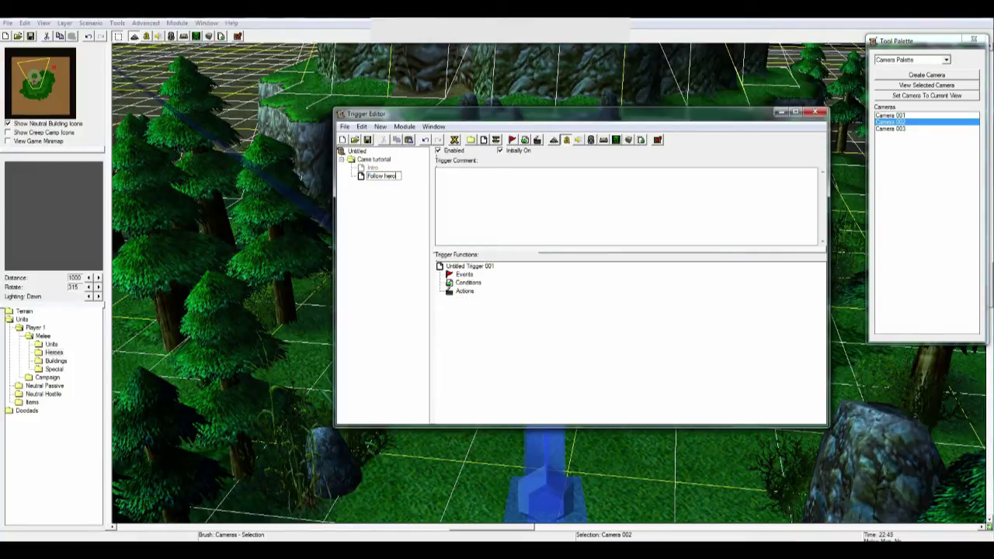
pyautogui.press('Return')
# Add a Map Initialization event to the Follow hero trigger.
pyautogui.hotkey('ctrl', 'e')
pyautogui.click(560, 228)
pyautogui.click(529, 238)
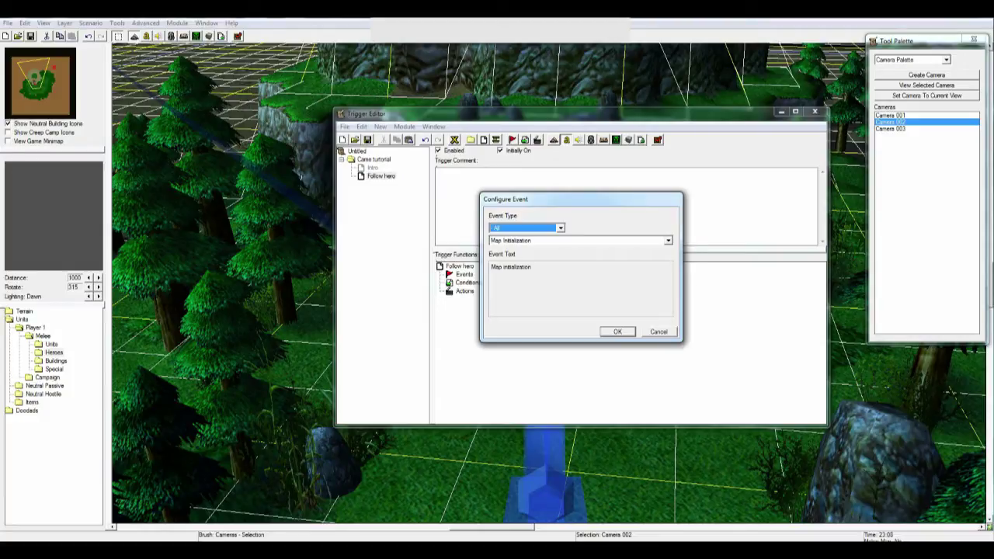
pyautogui.press('Return')
# Add a Cinematic Mode action that turns cinematic mode on for all players.
pyautogui.hotkey('ctrl', 'r')
pyautogui.click(527, 228)
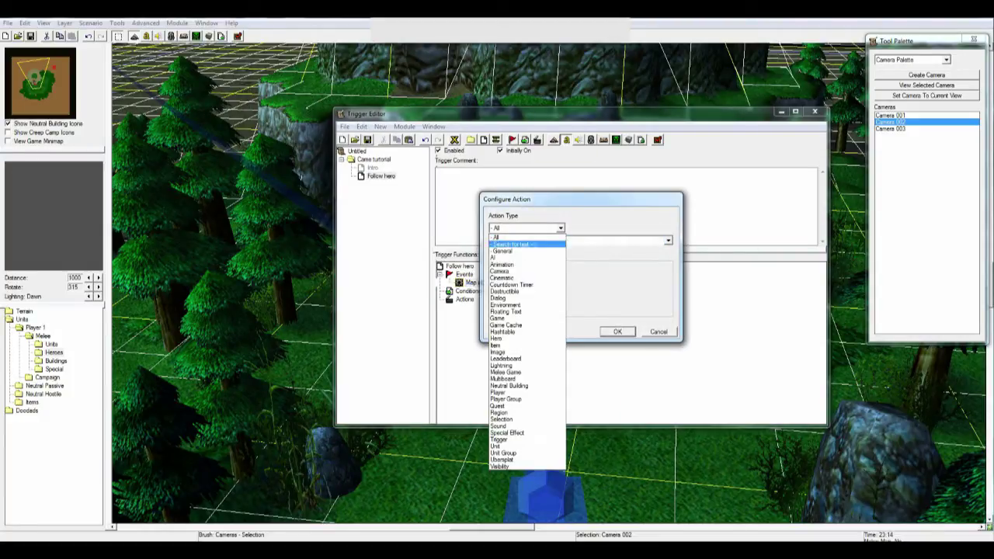
pyautogui.click(513, 279)
pyautogui.click(544, 241)
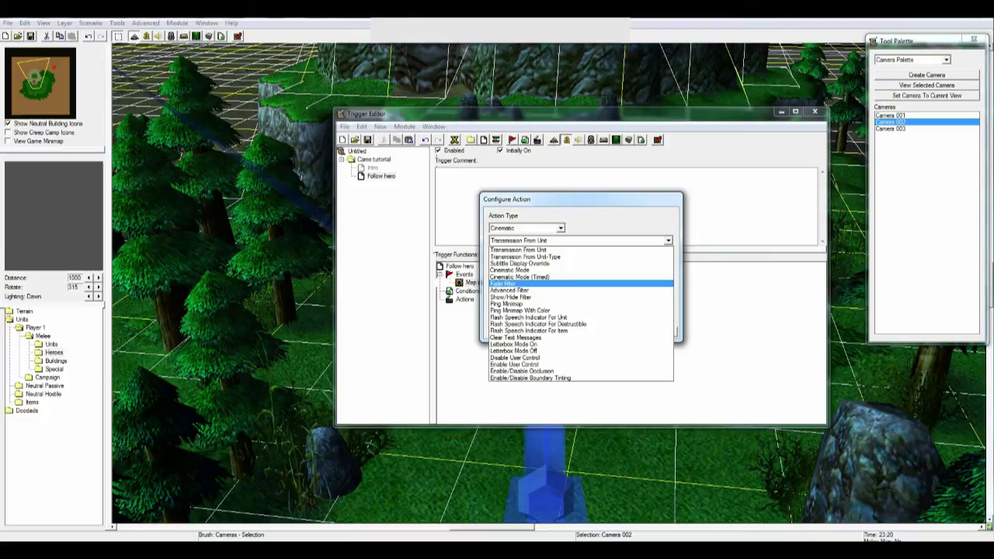
pyautogui.click(511, 270)
pyautogui.press('Return')
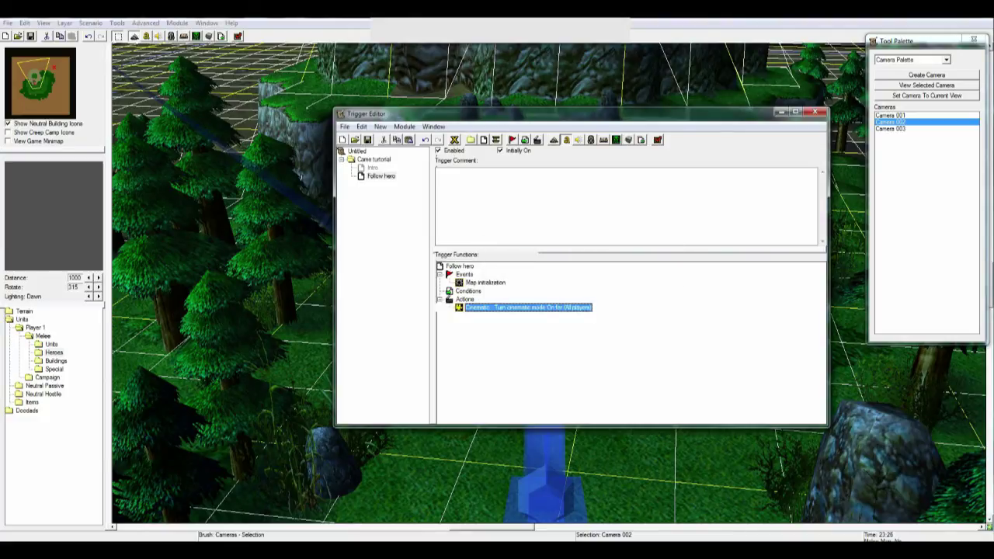
# Start a new camera action below the cinematic mode action and set it to Lock Camera Target To Unit.
pyautogui.hotkey('ctrl', 'r')
pyautogui.click(544, 228)
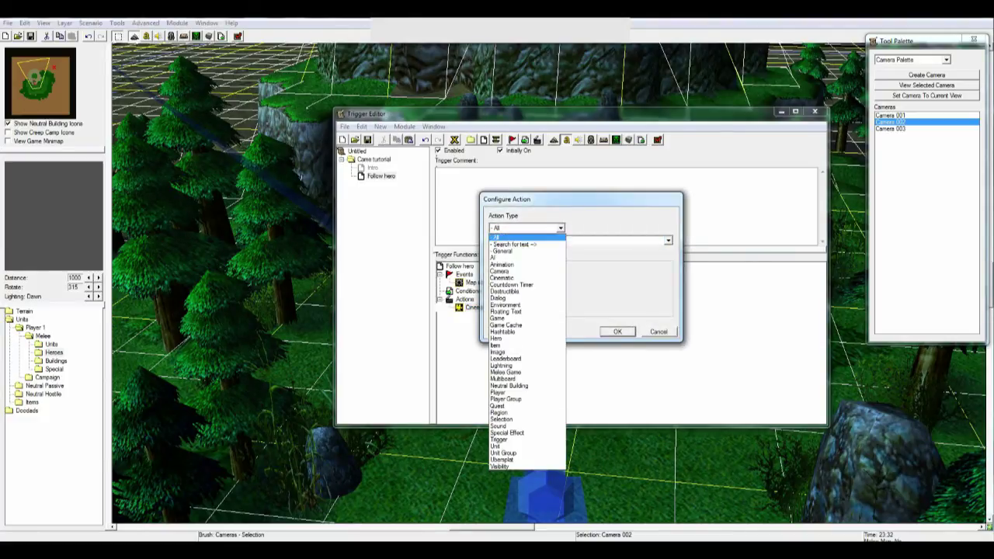
pyautogui.click(516, 271)
pyautogui.click(543, 241)
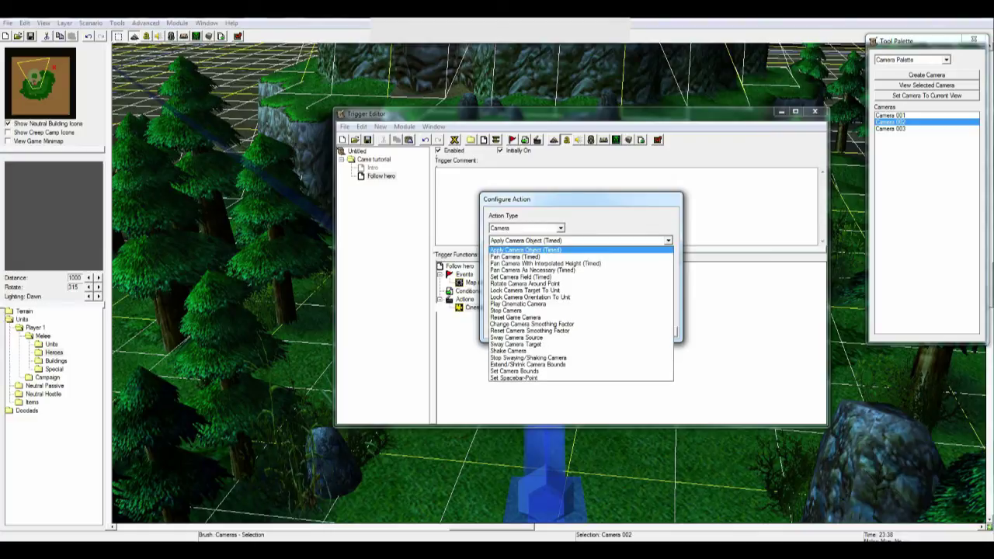
pyautogui.press('Down')
pyautogui.press('Down')
pyautogui.press('Down')
pyautogui.press('Down')
pyautogui.press('Up')
pyautogui.press('Up')
pyautogui.press('Up')
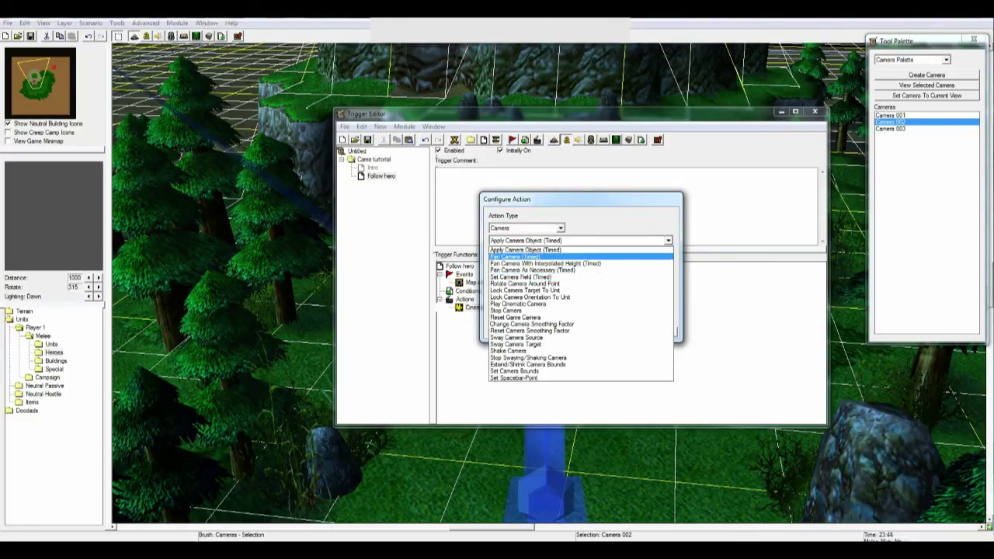
pyautogui.press('Down')
pyautogui.press('Down')
pyautogui.press('Down')
pyautogui.press('Down')
pyautogui.press('Down')
pyautogui.press('Down')
pyautogui.press('Down')
pyautogui.press('Down')
pyautogui.press('Down')
pyautogui.press('Down')
pyautogui.press('Up')
pyautogui.press('Up')
pyautogui.press('Up')
pyautogui.press('Up')
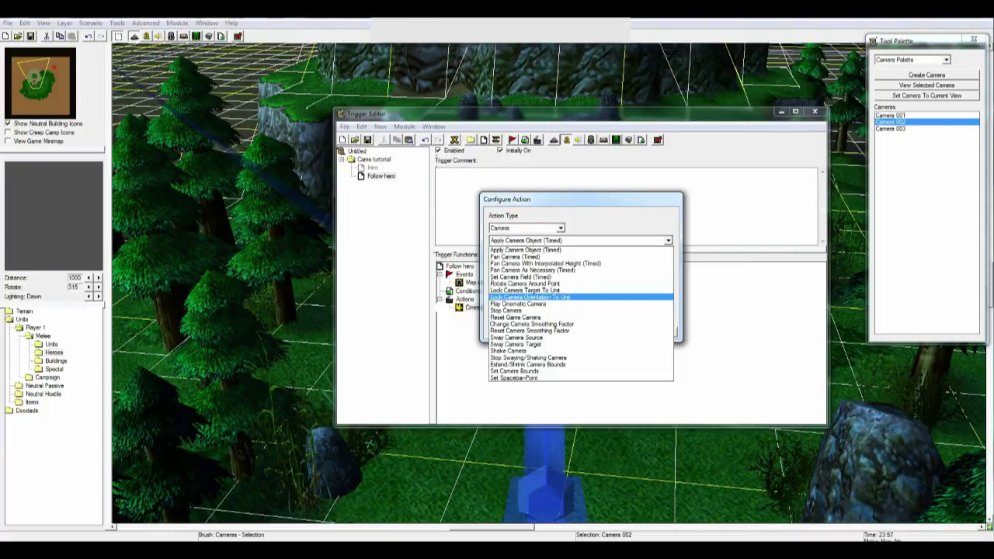
pyautogui.press('Up')
pyautogui.press('Return')
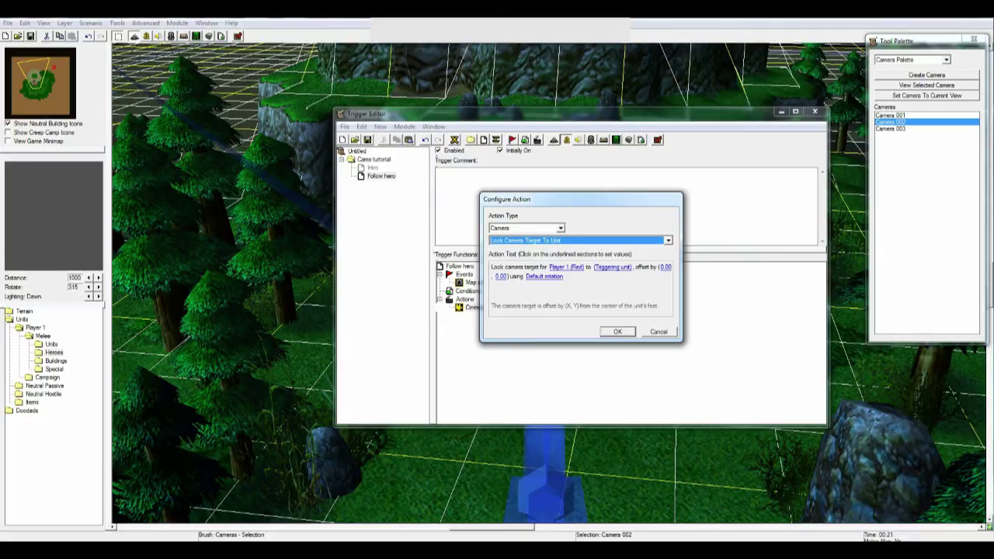
# Make Paladin 0000 the unit the camera locks to, keeping the default offset and rotation, and add the action.
pyautogui.click(613, 267)
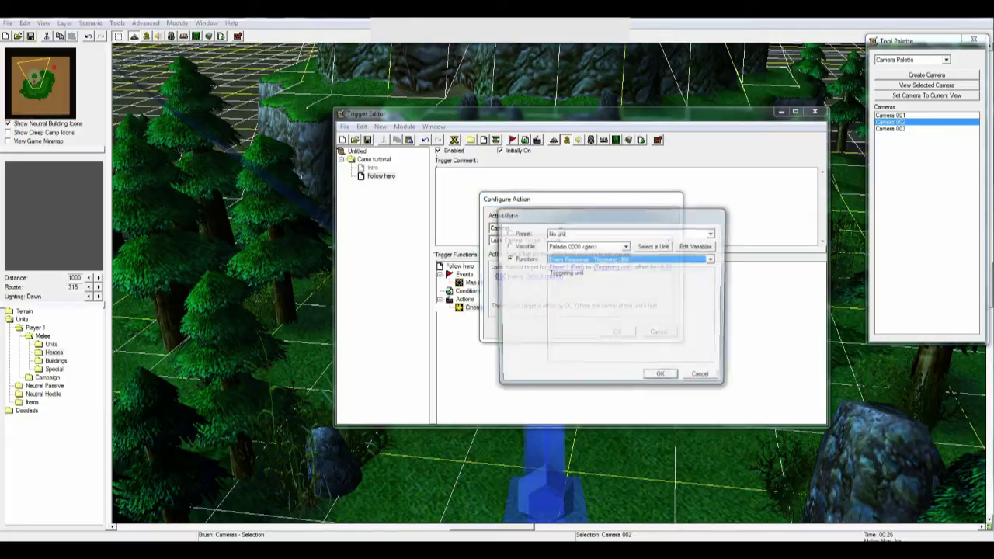
pyautogui.click(508, 246)
pyautogui.click(661, 376)
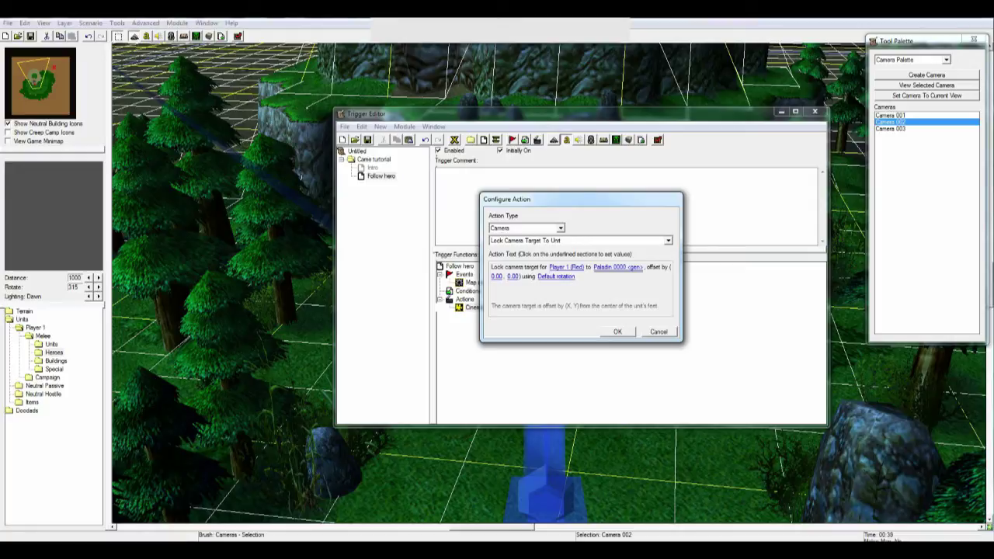
pyautogui.press('Return')
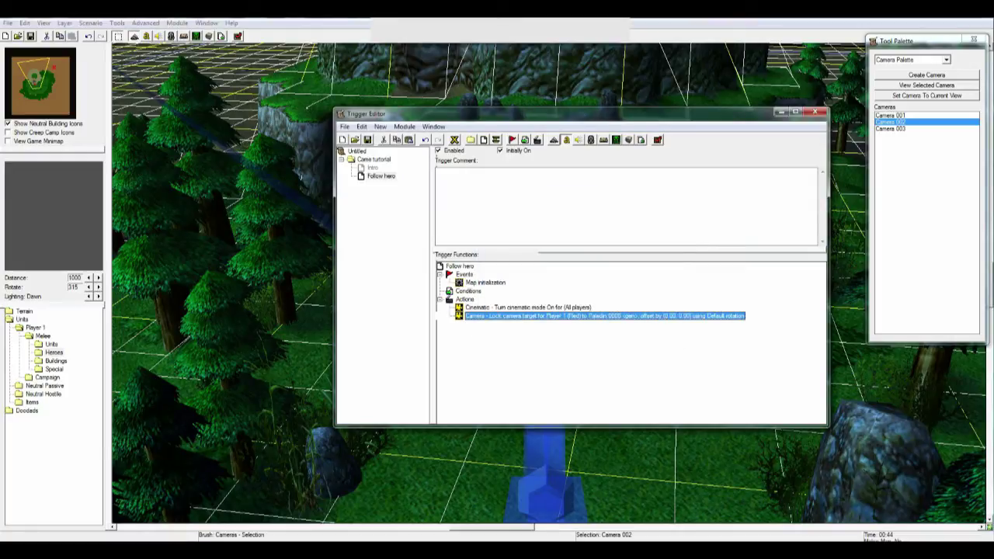
# Start a new unit action below the camera lock and set it to Issue Order Targeting A Point.
pyautogui.click(538, 140)
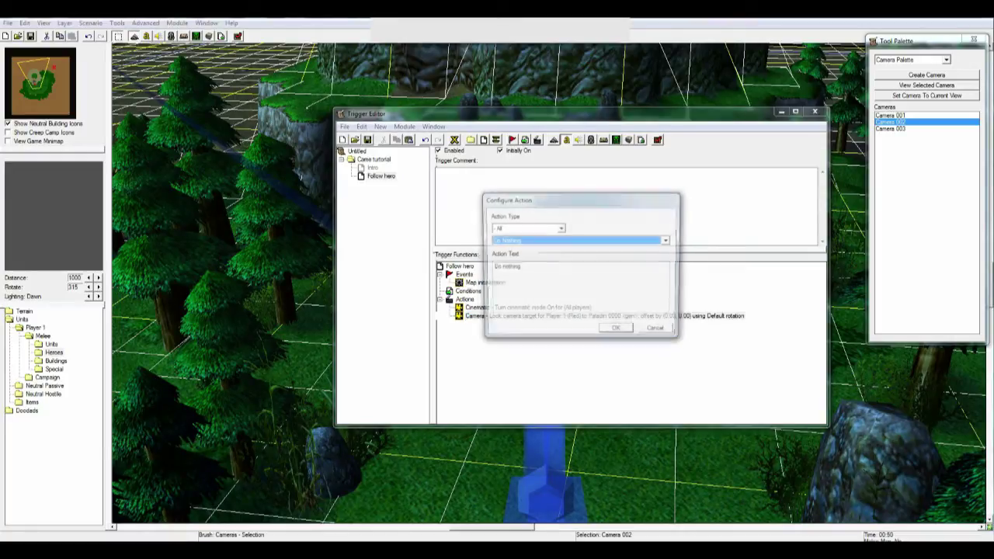
pyautogui.click(560, 228)
pyautogui.click(497, 447)
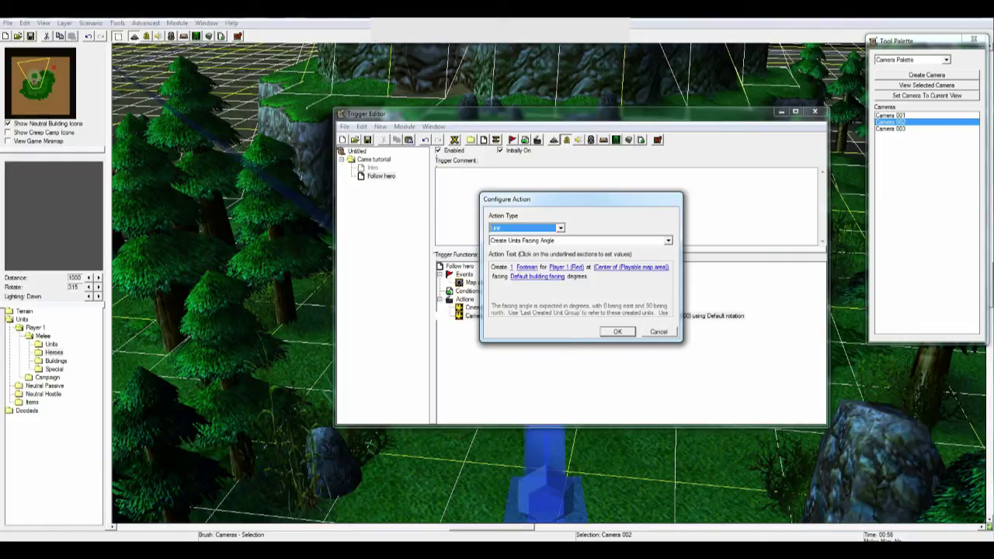
pyautogui.click(668, 241)
pyautogui.scroll(-2, 577, 356)
pyautogui.press('Down')
pyautogui.press('Down')
pyautogui.press('Down')
pyautogui.press('Down')
pyautogui.press('Down')
pyautogui.press('Down')
pyautogui.press('Down')
pyautogui.press('Down')
pyautogui.press('Down')
pyautogui.press('Down')
pyautogui.press('Down')
pyautogui.press('Down')
pyautogui.press('Down')
pyautogui.press('Down')
pyautogui.press('Down')
pyautogui.press('Down')
pyautogui.press('Down')
pyautogui.press('Down')
pyautogui.press('Down')
pyautogui.press('Down')
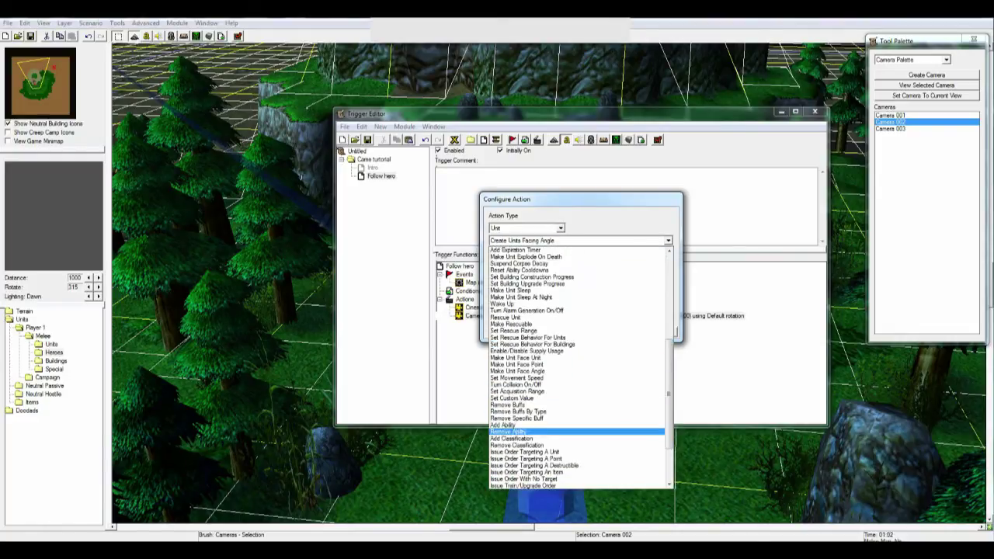
pyautogui.press('Return')
# Complete the order so Paladin 0000 moves to the center of Region 000.
pyautogui.click(512, 267)
pyautogui.click(508, 246)
pyautogui.click(663, 377)
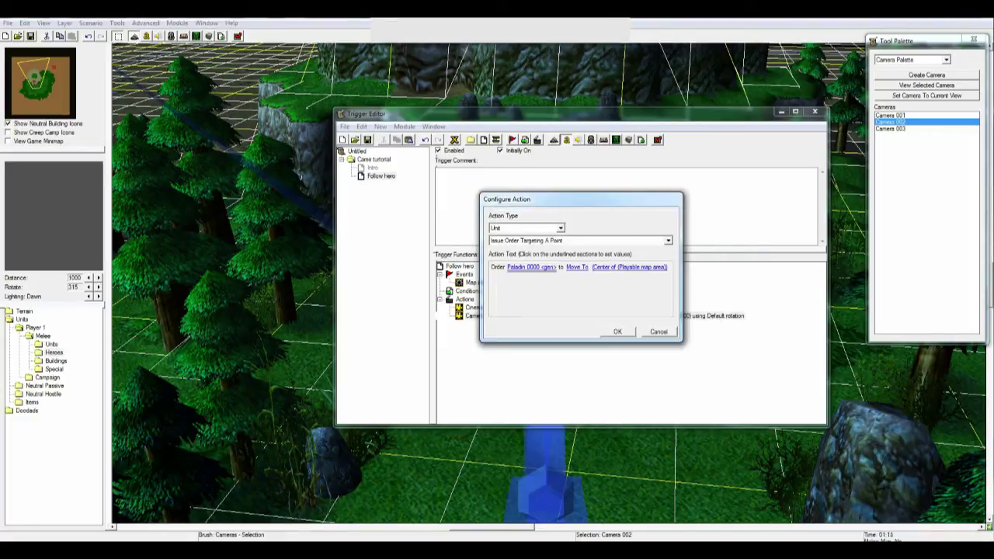
pyautogui.press('Tab')
pyautogui.press('Tab')
pyautogui.press('Return')
pyautogui.press('Return')
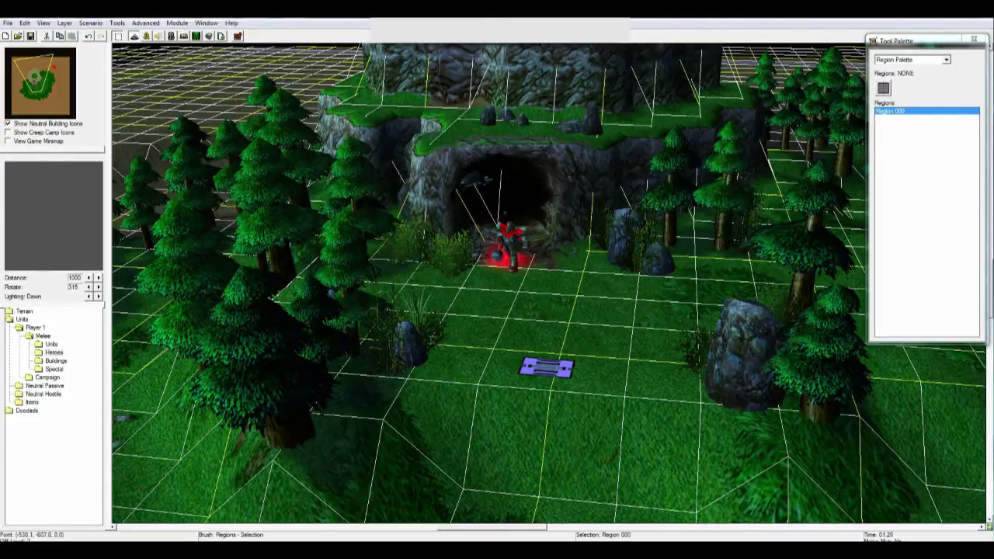
# Move Region 000 farther away from the cave entrance, out to the trees beyond the clearing.
pyautogui.moveTo(547, 370); pyautogui.dragTo(544, 337)
pyautogui.press('Down')
pyautogui.press('Up')
pyautogui.press('Up')
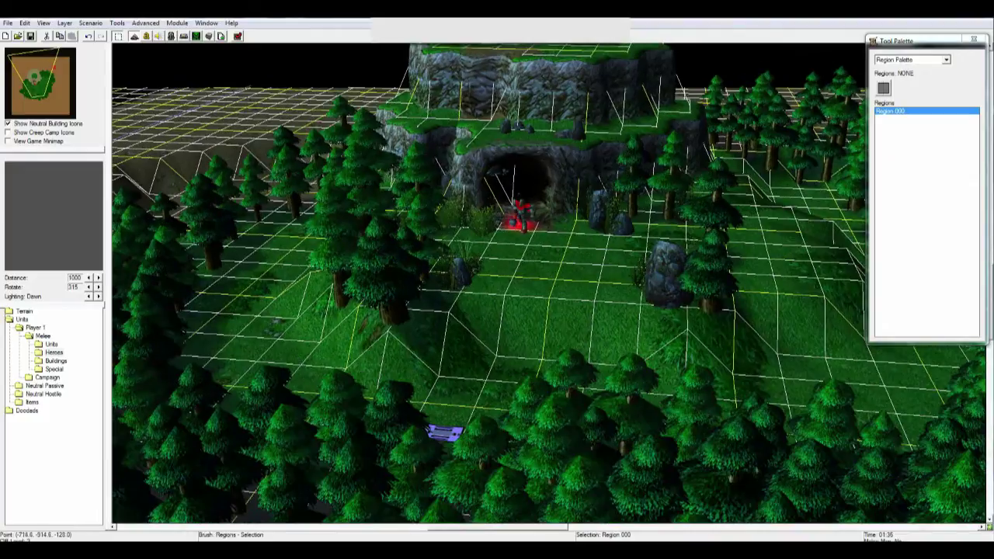
pyautogui.press('Down')
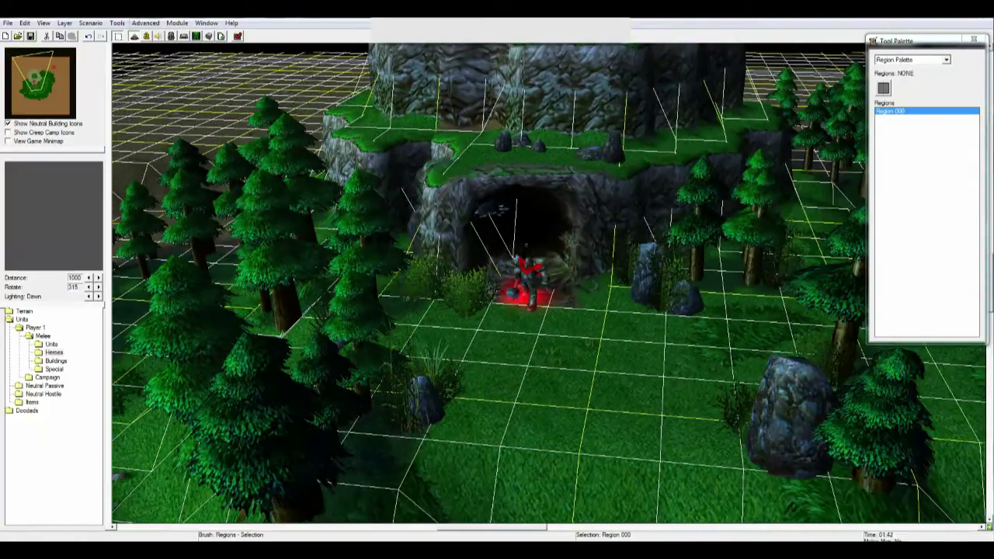
# Add a Shake Camera action for Player 1 (Red) with magnitude 3.00 below the Paladin's move order in Follow hero.
pyautogui.press('F4')
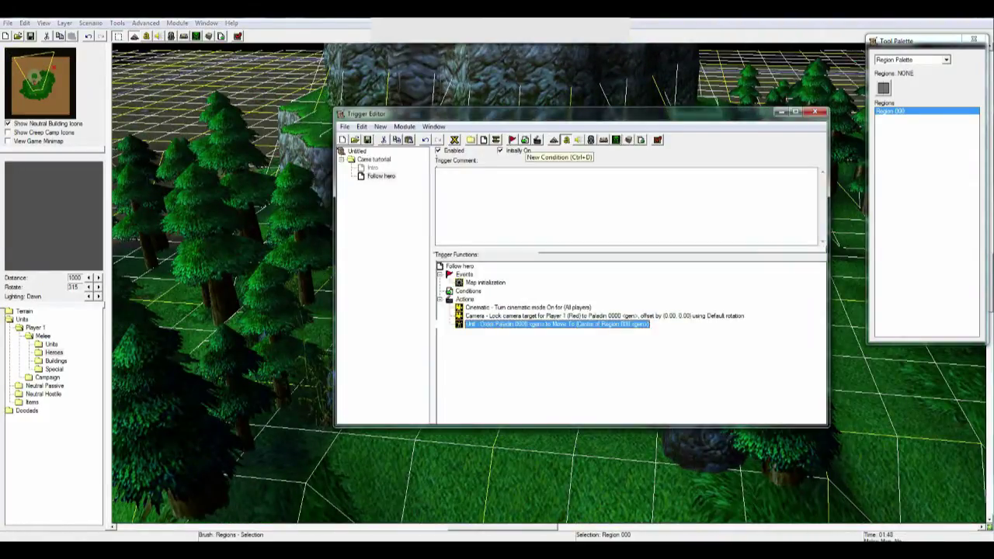
pyautogui.click(566, 140)
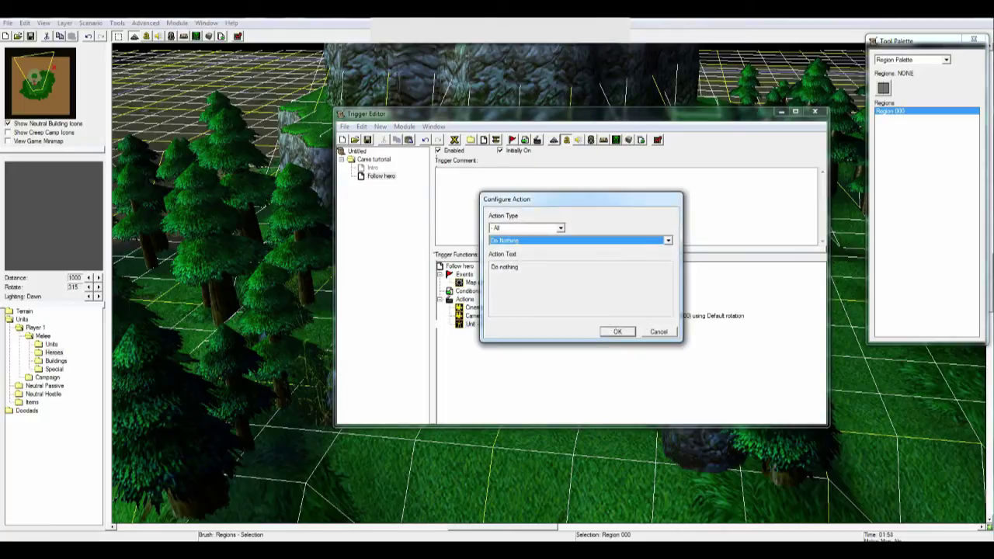
pyautogui.click(560, 228)
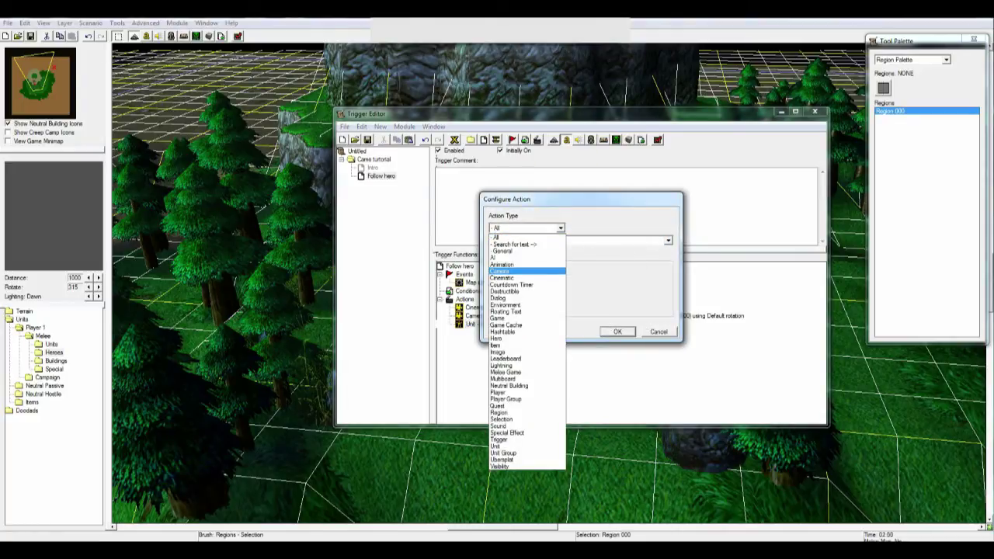
pyautogui.click(522, 271)
pyautogui.click(668, 240)
pyautogui.press('Down')
pyautogui.press('Down')
pyautogui.press('Down')
pyautogui.press('Down')
pyautogui.press('Down')
pyautogui.press('Down')
pyautogui.press('Down')
pyautogui.press('Down')
pyautogui.press('Down')
pyautogui.press('Down')
pyautogui.press('Down')
pyautogui.press('Down')
pyautogui.press('Down')
pyautogui.press('Down')
pyautogui.press('Down')
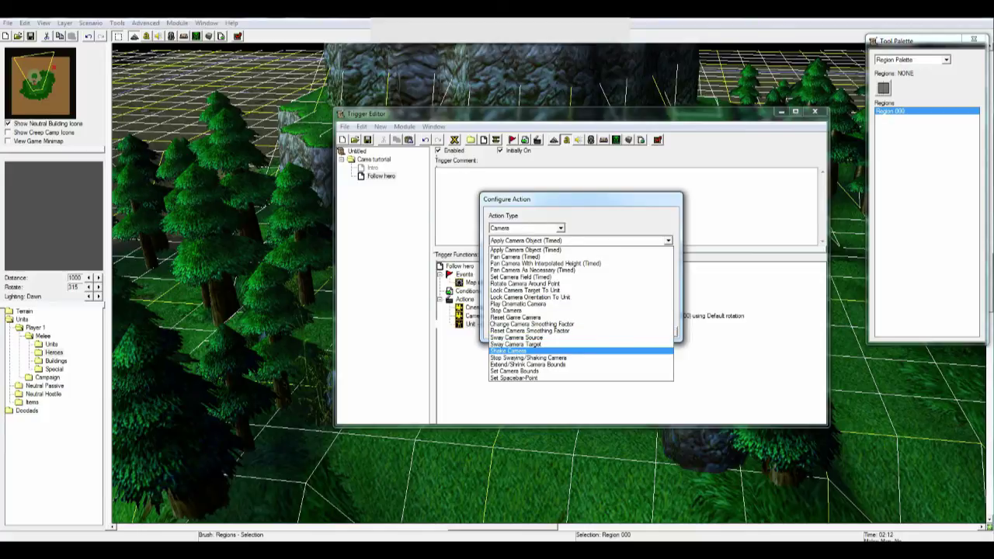
pyautogui.press('Return')
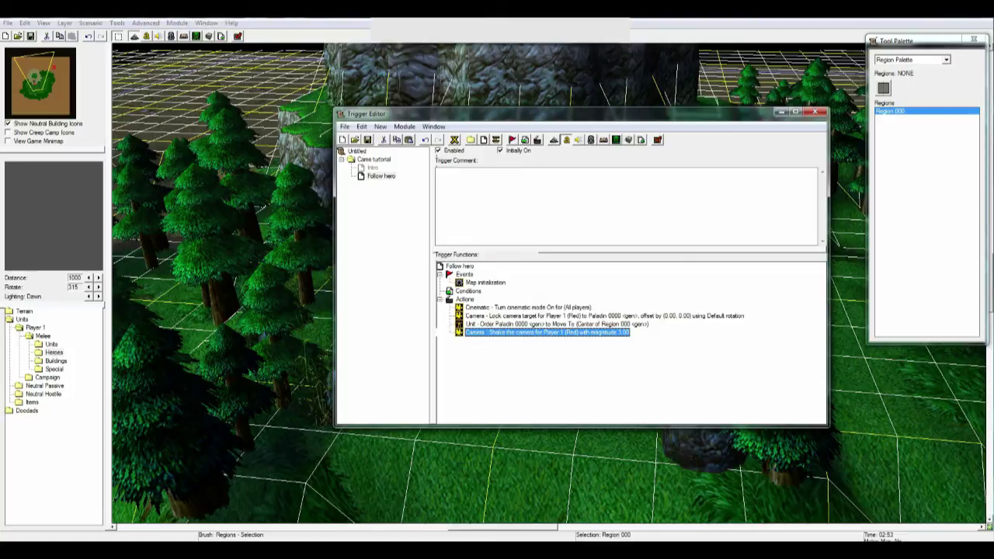
# Select the camera lock action in the Follow hero trigger.
pyautogui.click(545, 316)
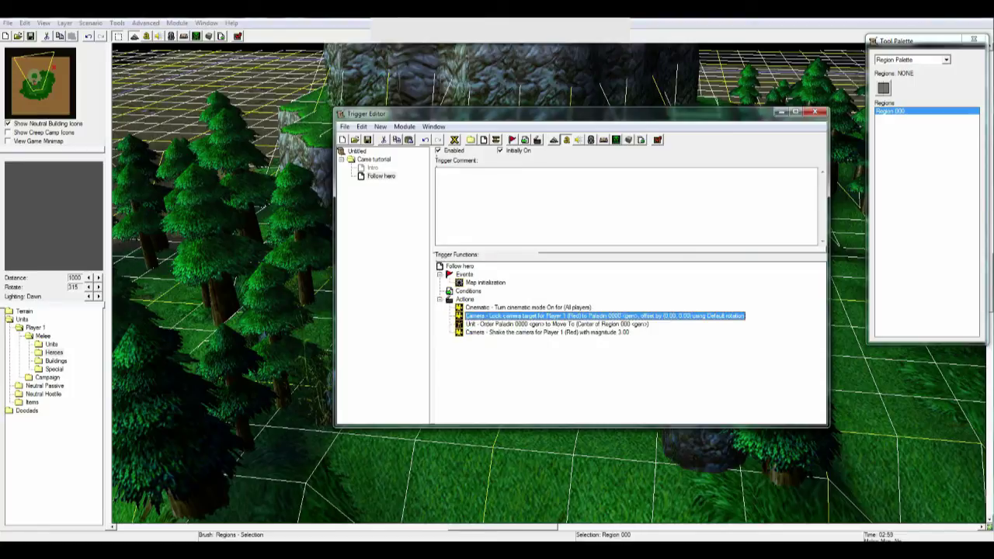